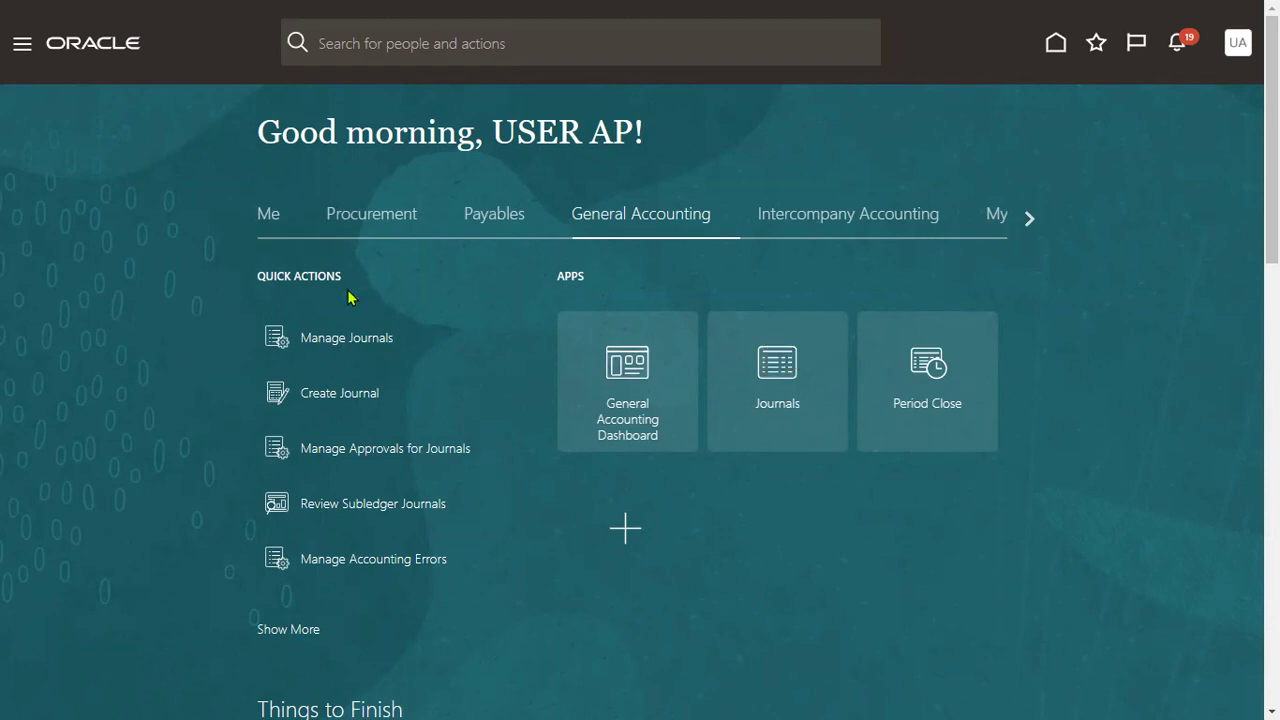
- Use the navigator menu to go to Payables > Invoices
left_click(20, 47)
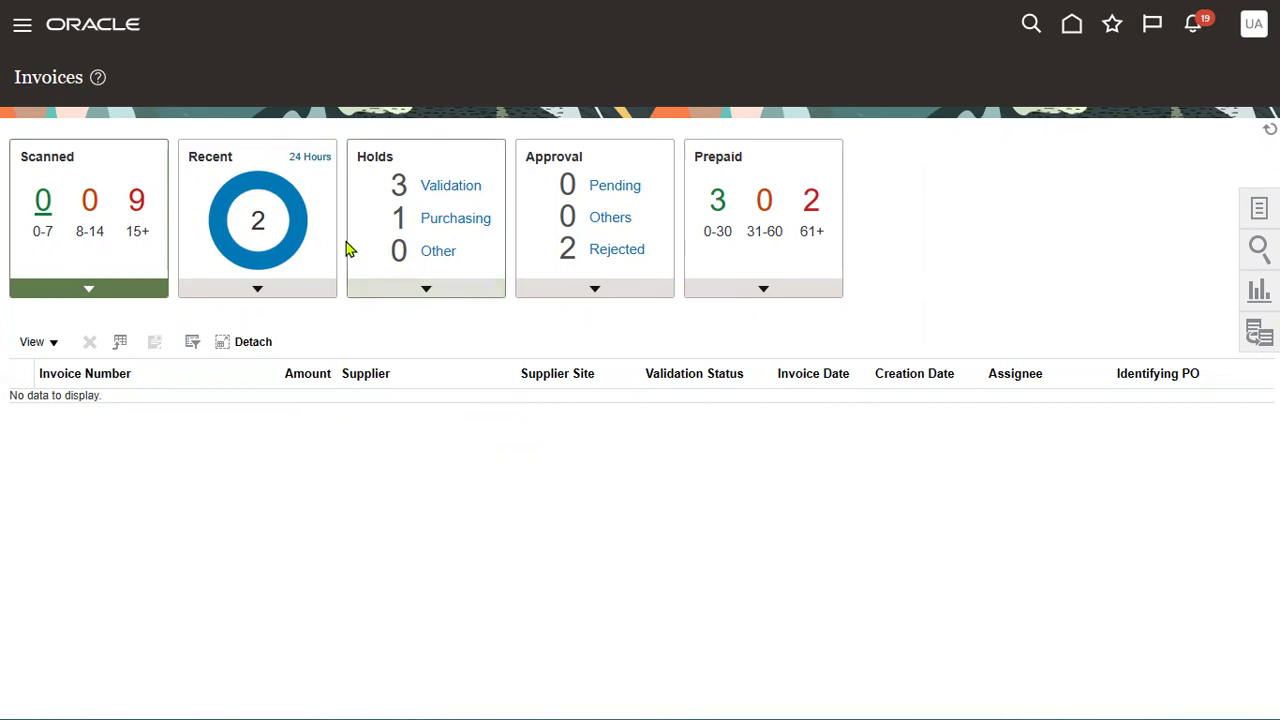
- List recent invoices, open invoice W1 for editing, and show its Invoice Actions menu
left_click(295, 220)
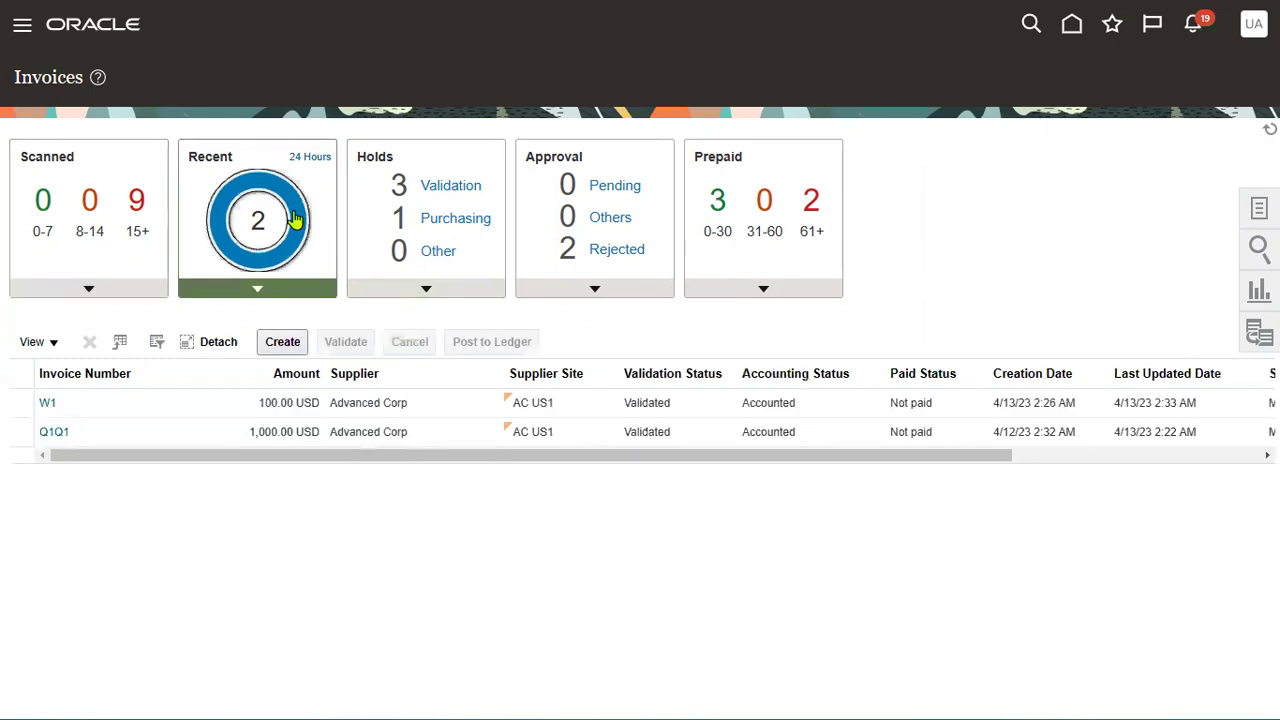
left_click(48, 404)
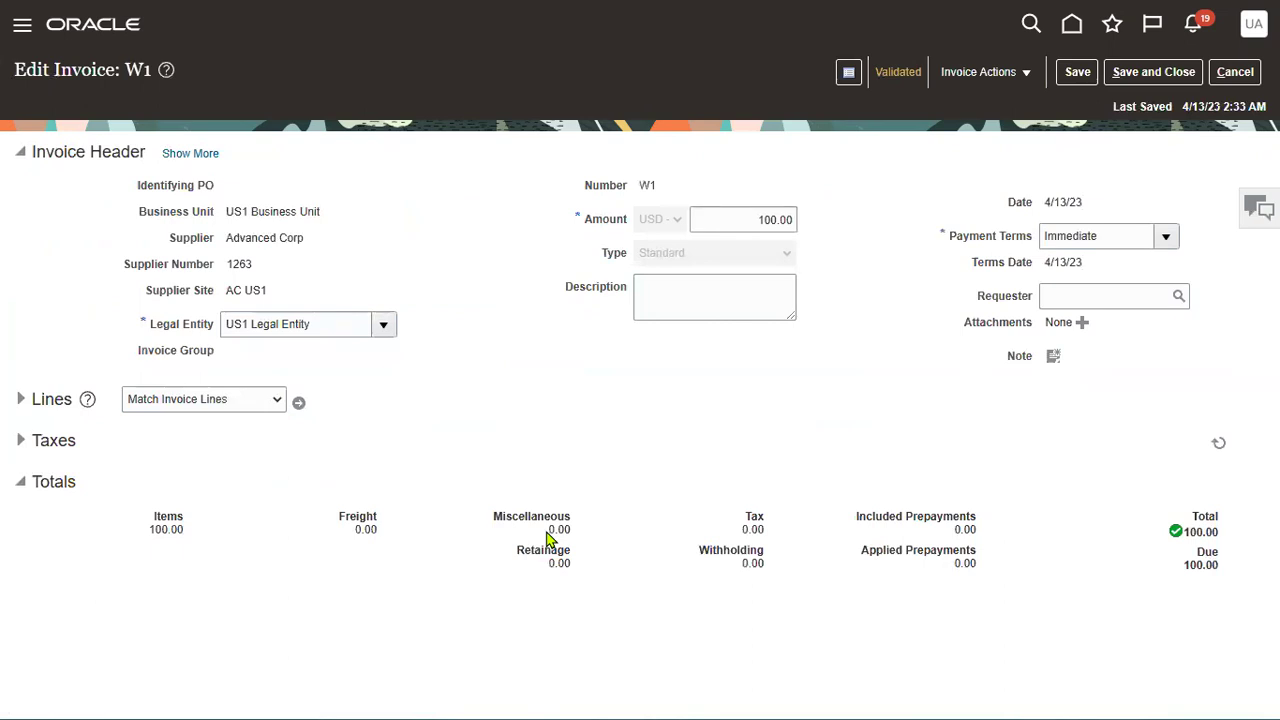
left_click(955, 80)
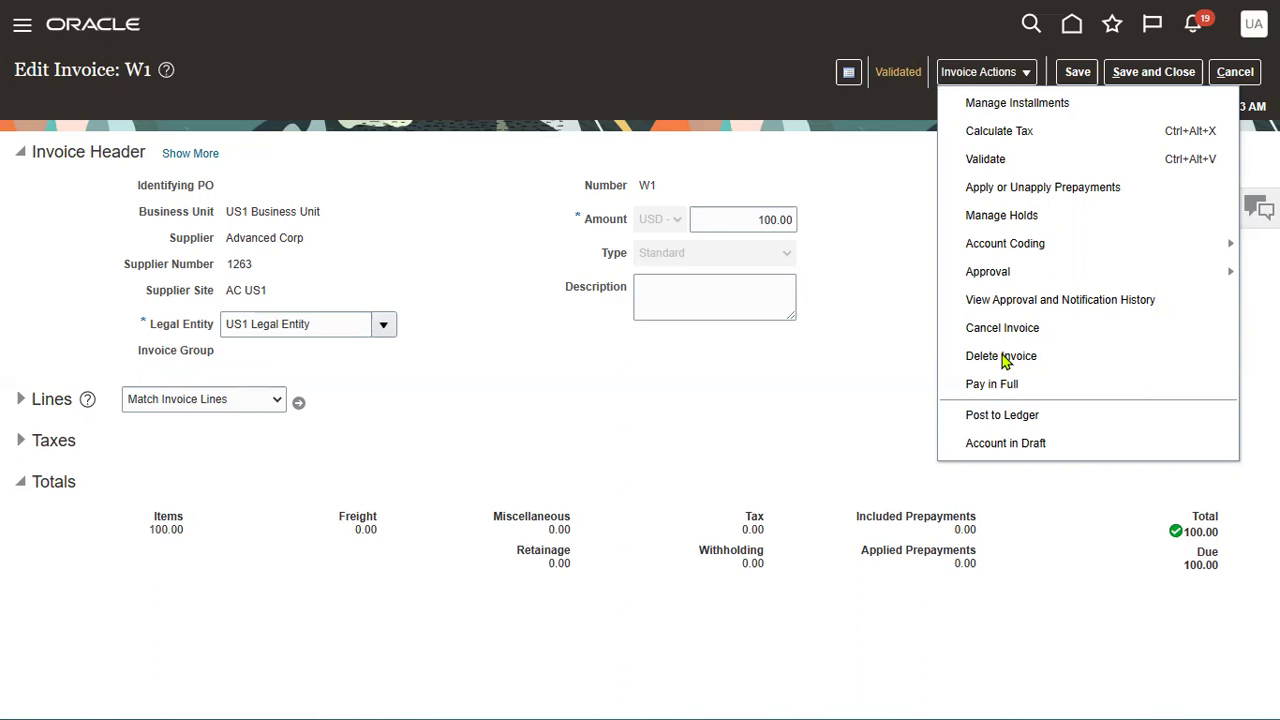
- Cancel invoice W1 and accept the warning so its amounts drop to 0.00
left_click(990, 330)
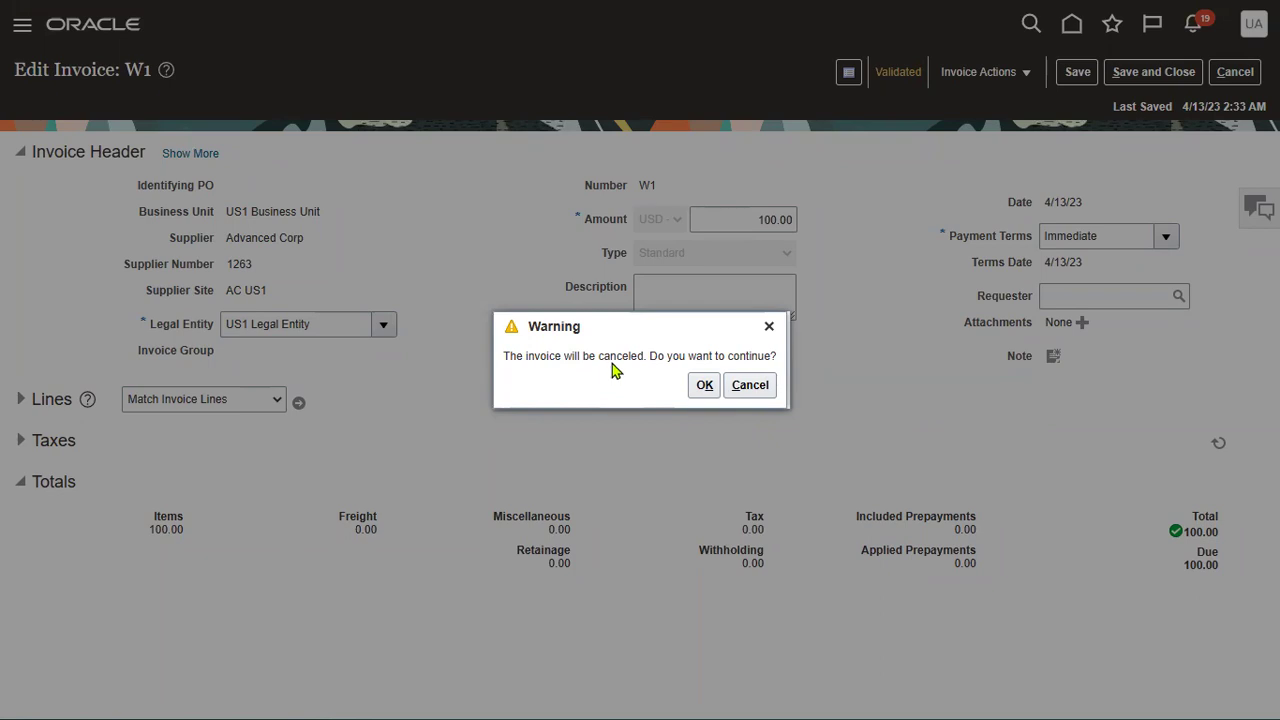
left_click(703, 387)
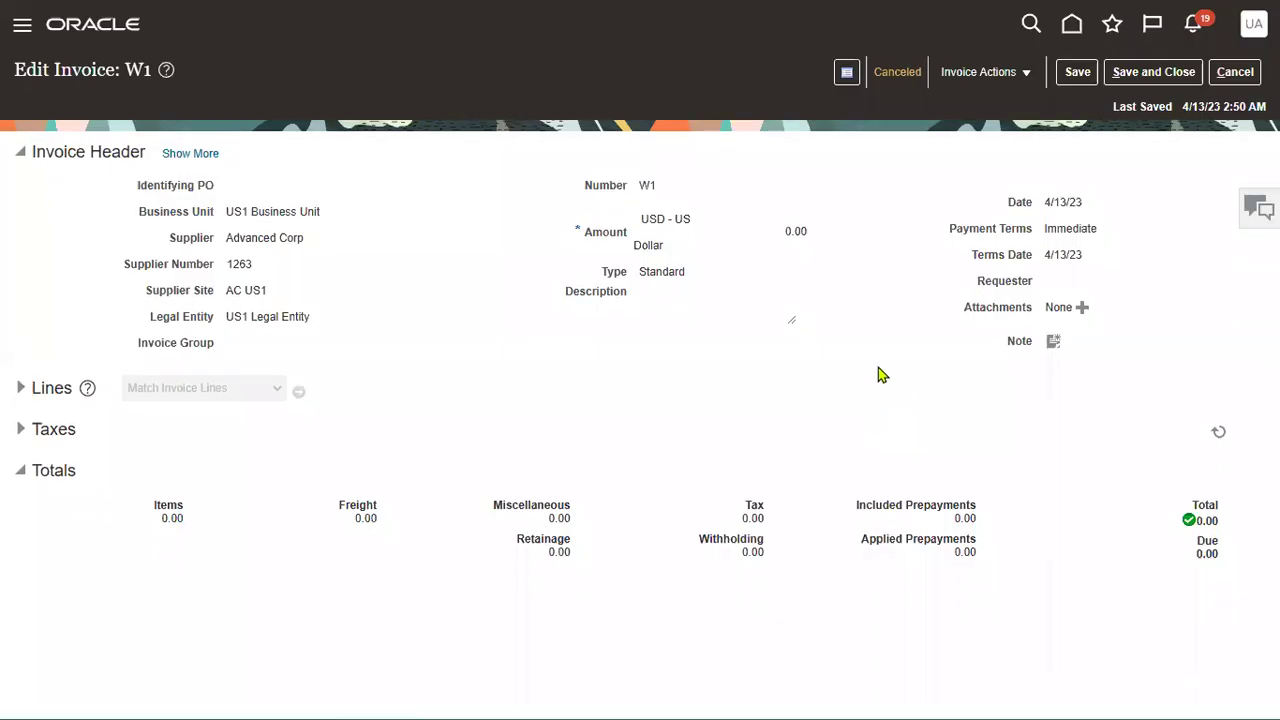
left_click(895, 74)
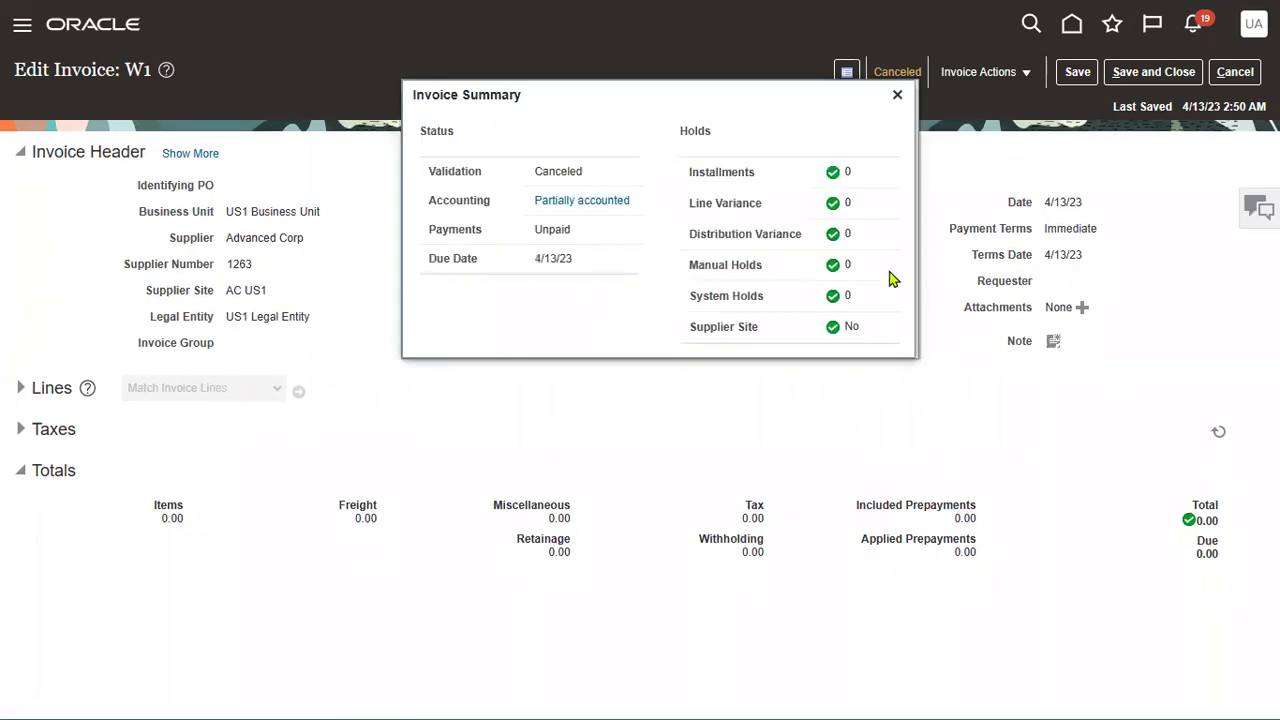
left_click(566, 204)
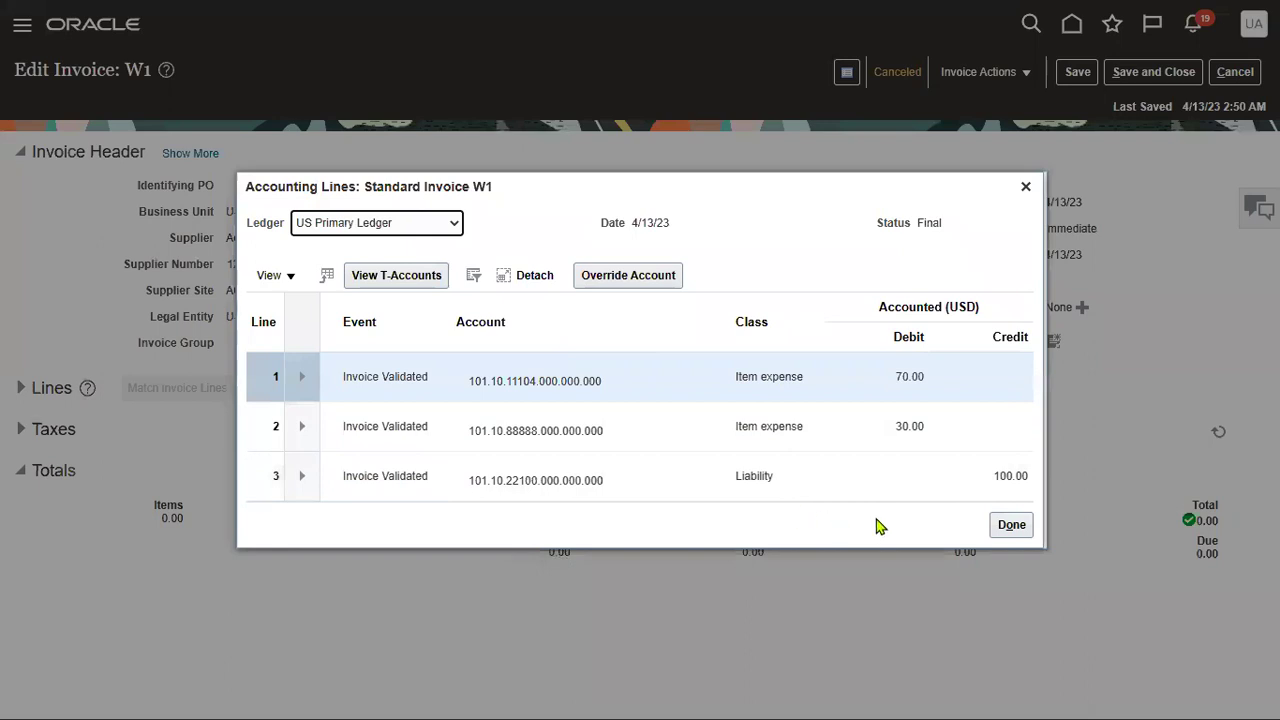
left_click(1004, 530)
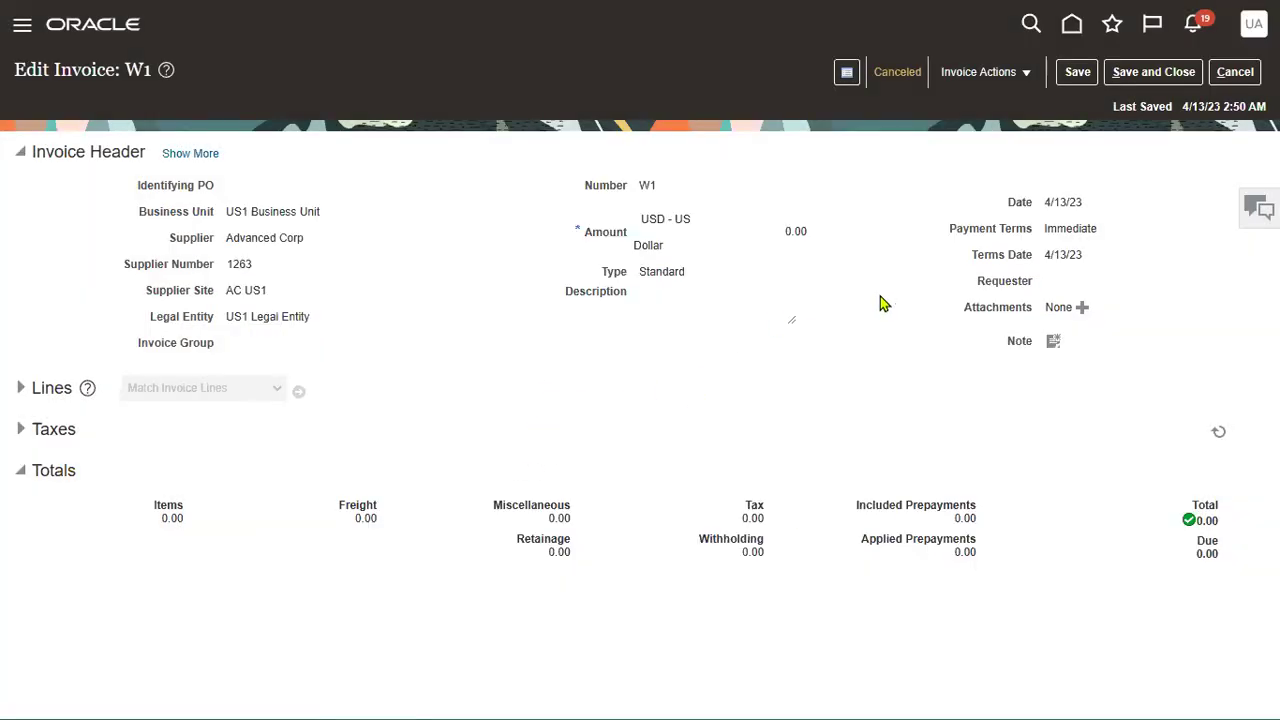
- Save W1, reopen it, try Delete Invoice, dismiss the not-applicable error, then save and close
left_click(1120, 76)
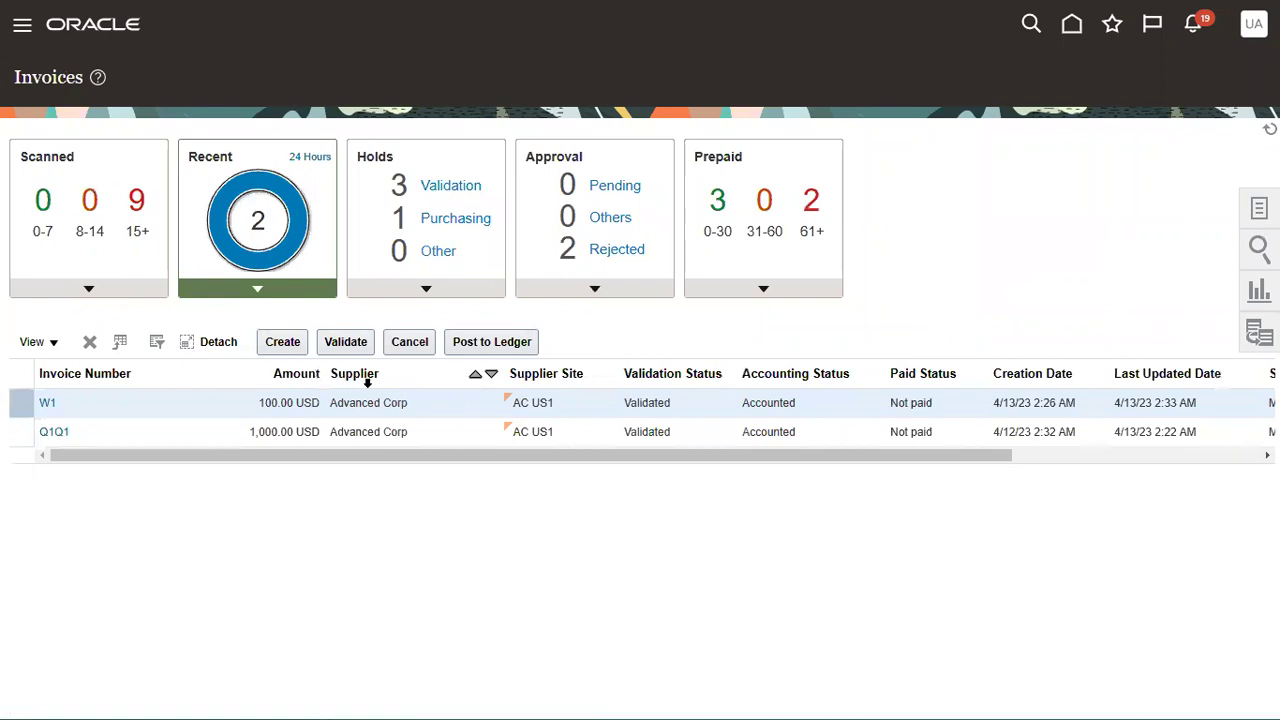
left_click(47, 403)
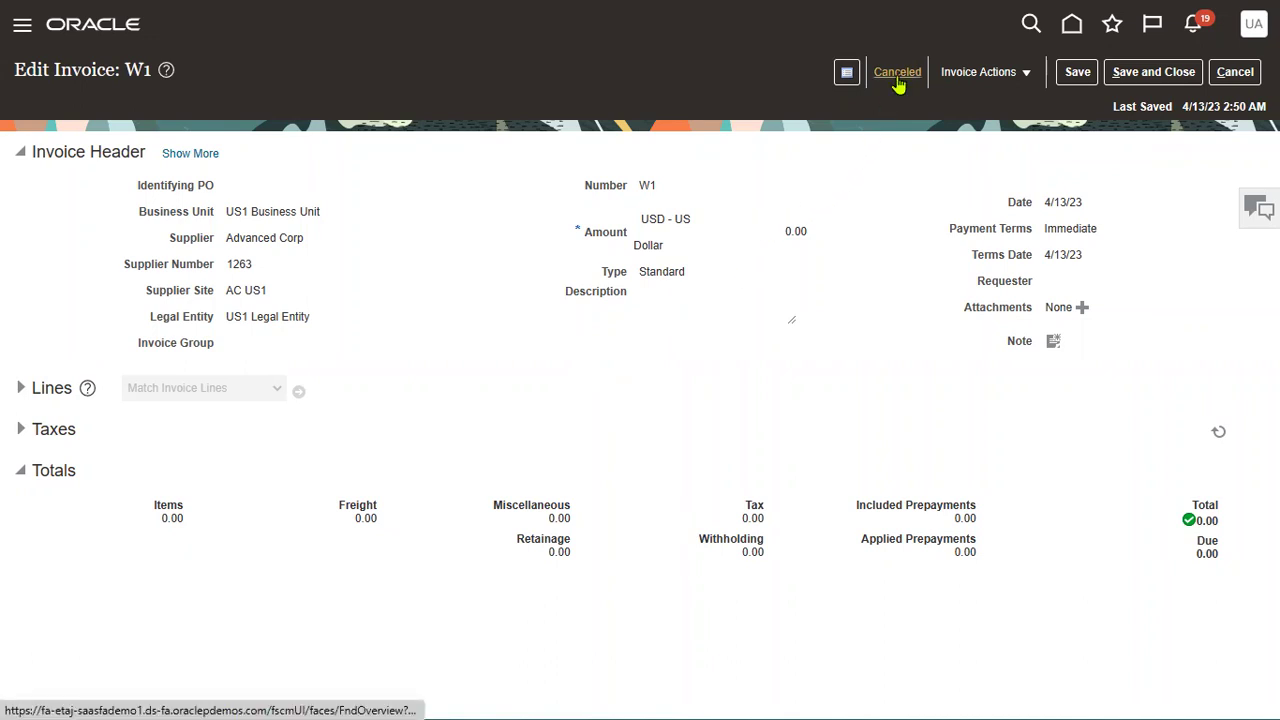
left_click(962, 72)
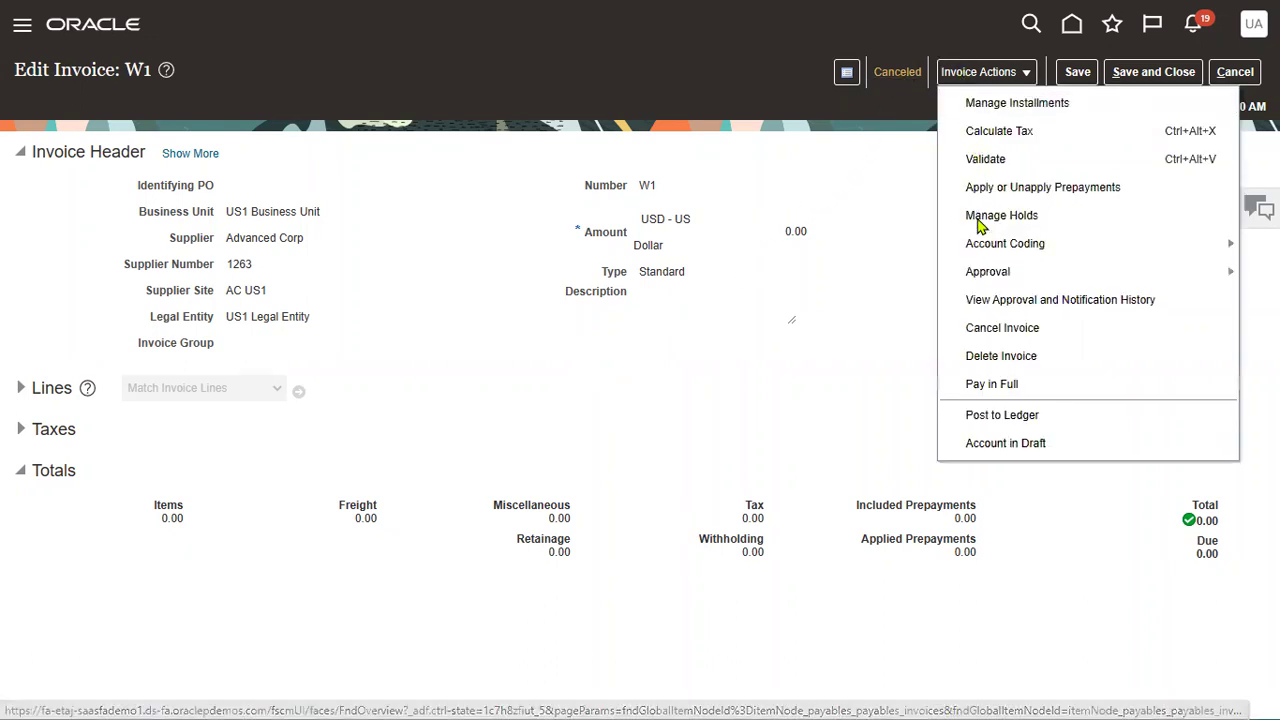
left_click(986, 359)
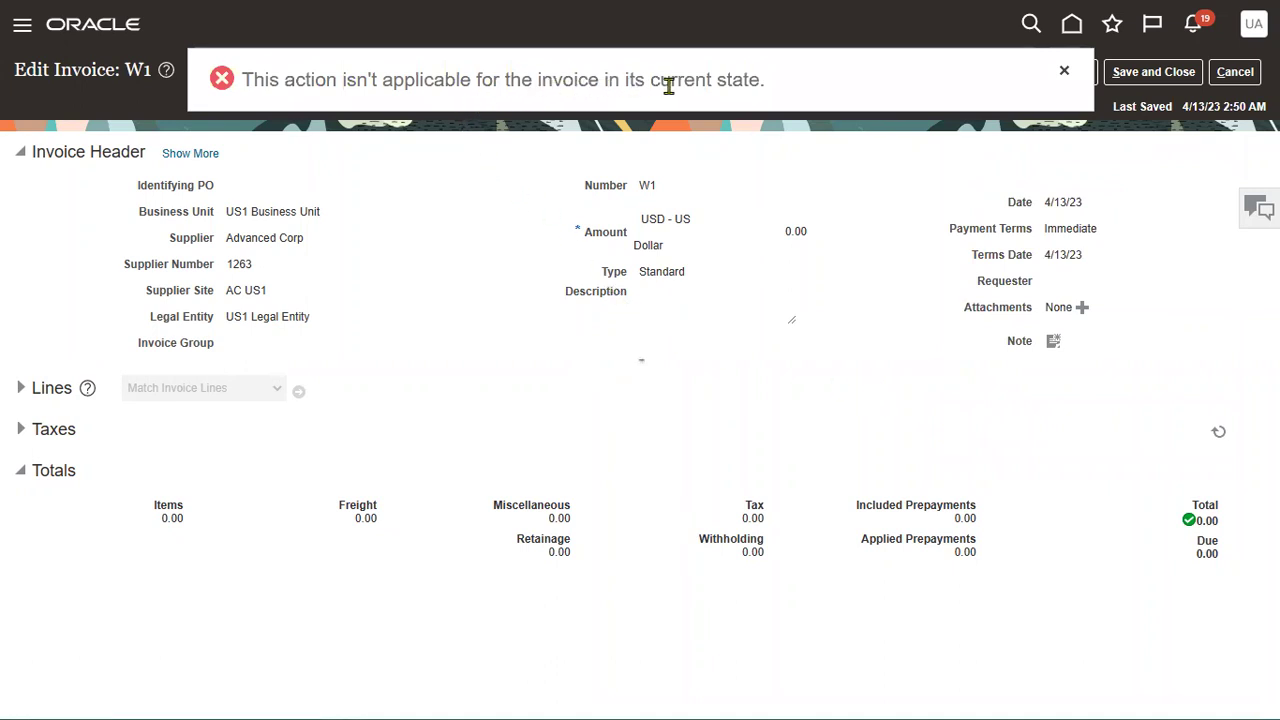
left_click(1063, 76)
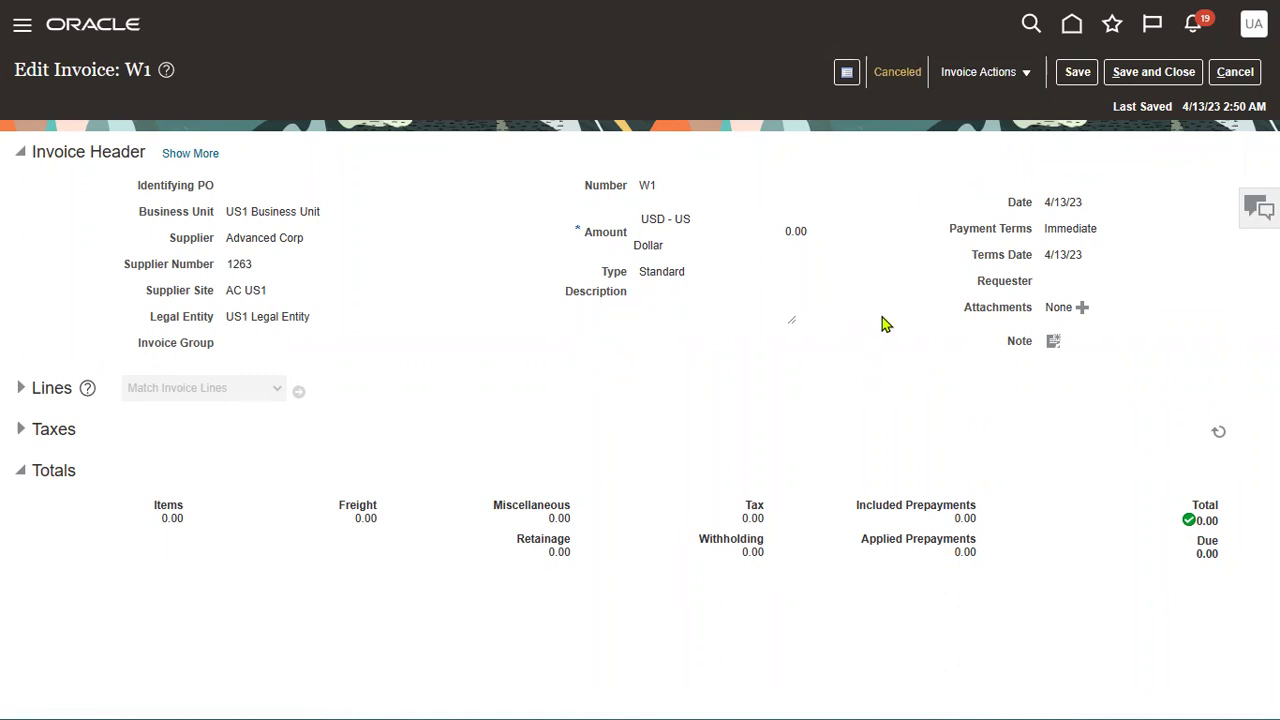
left_click(1155, 78)
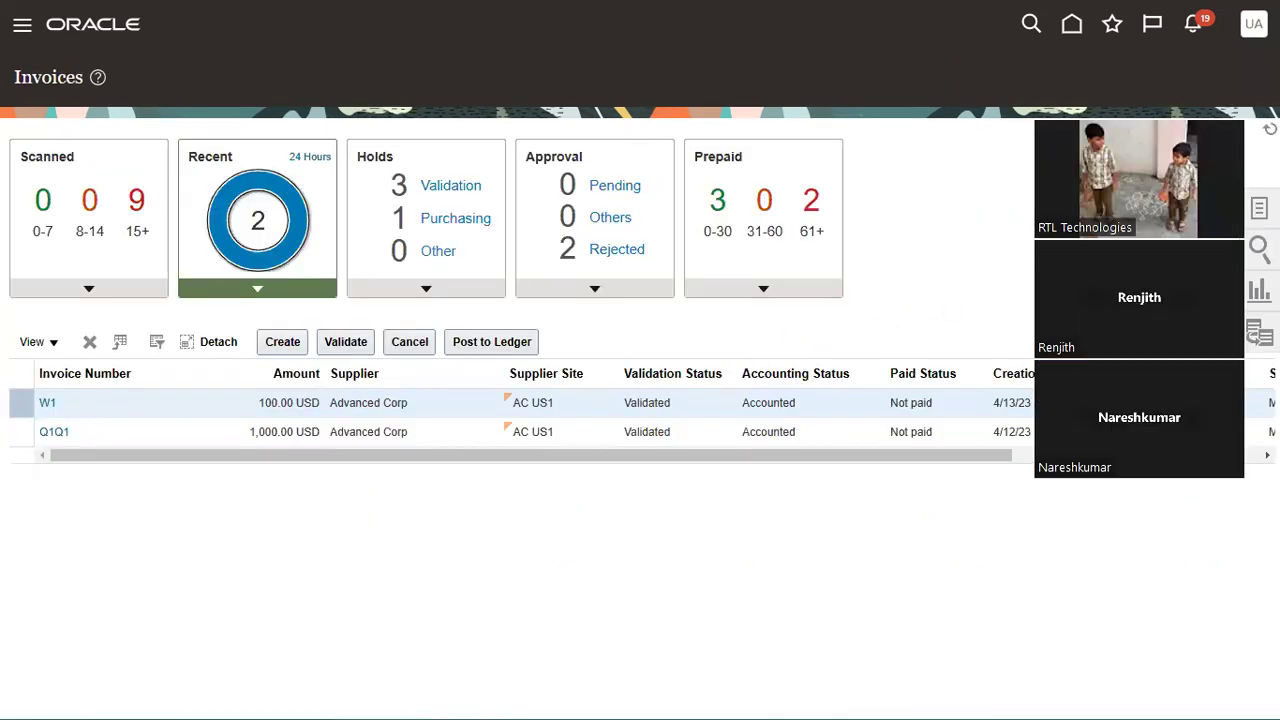
- On Manage Invoices, search for invoice number W1 and dismiss the three-character minimum error
left_click(1255, 208)
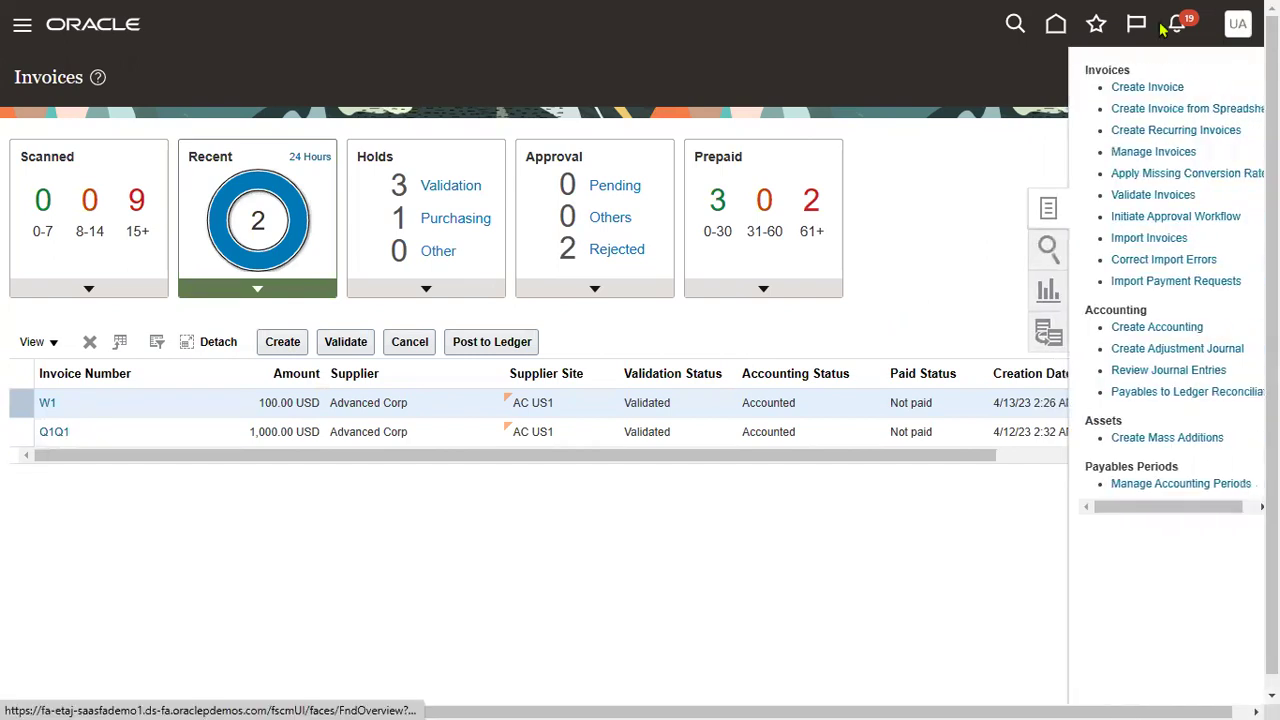
left_click(1155, 151)
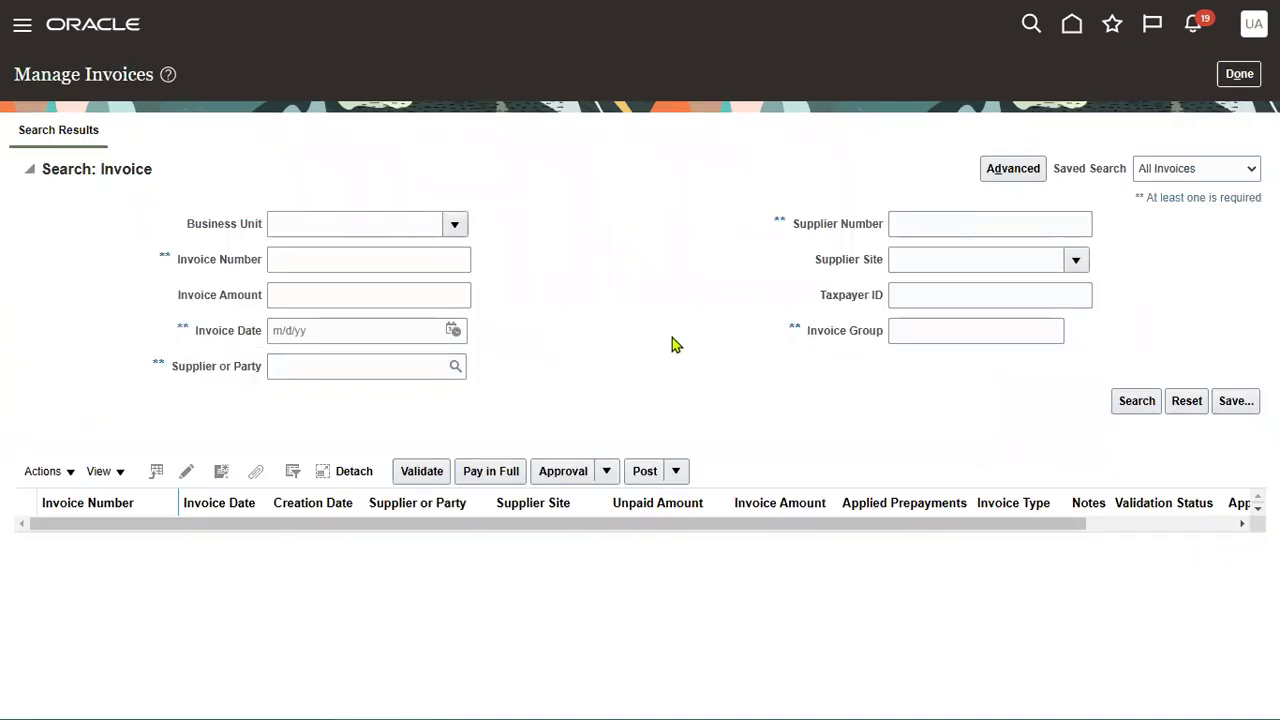
left_click(440, 264)
type("W1")
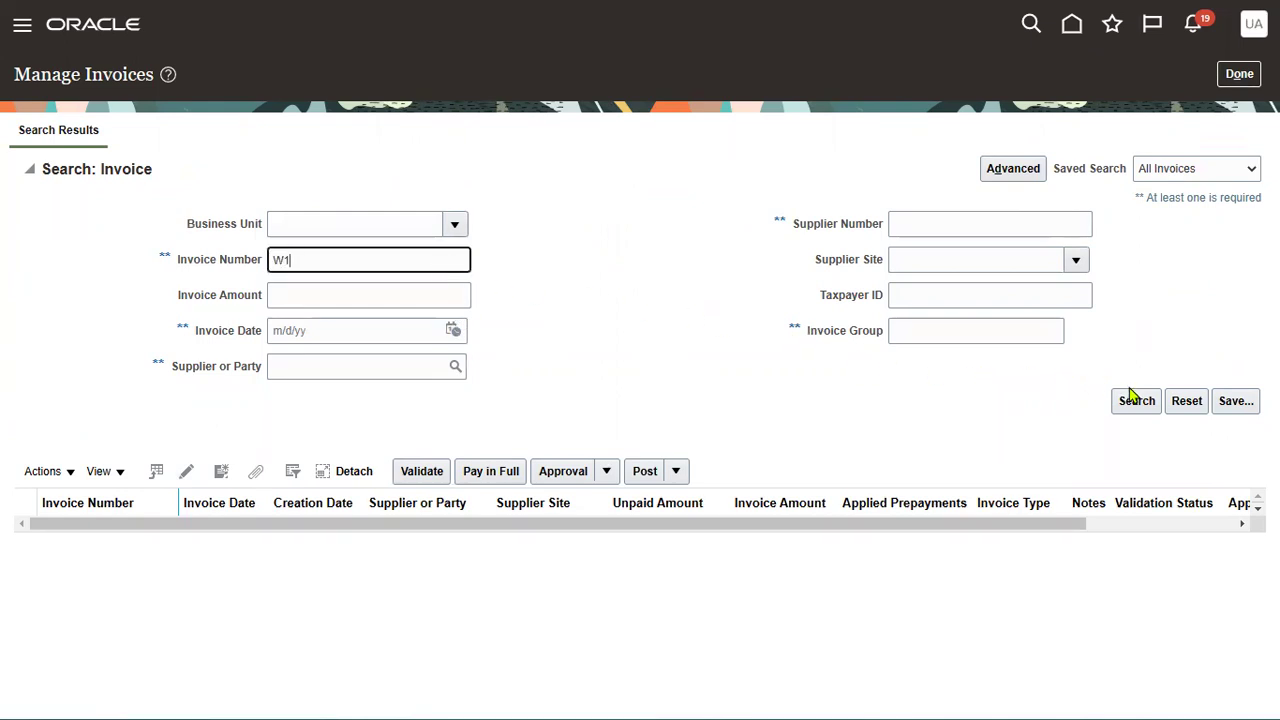
left_click(1135, 401)
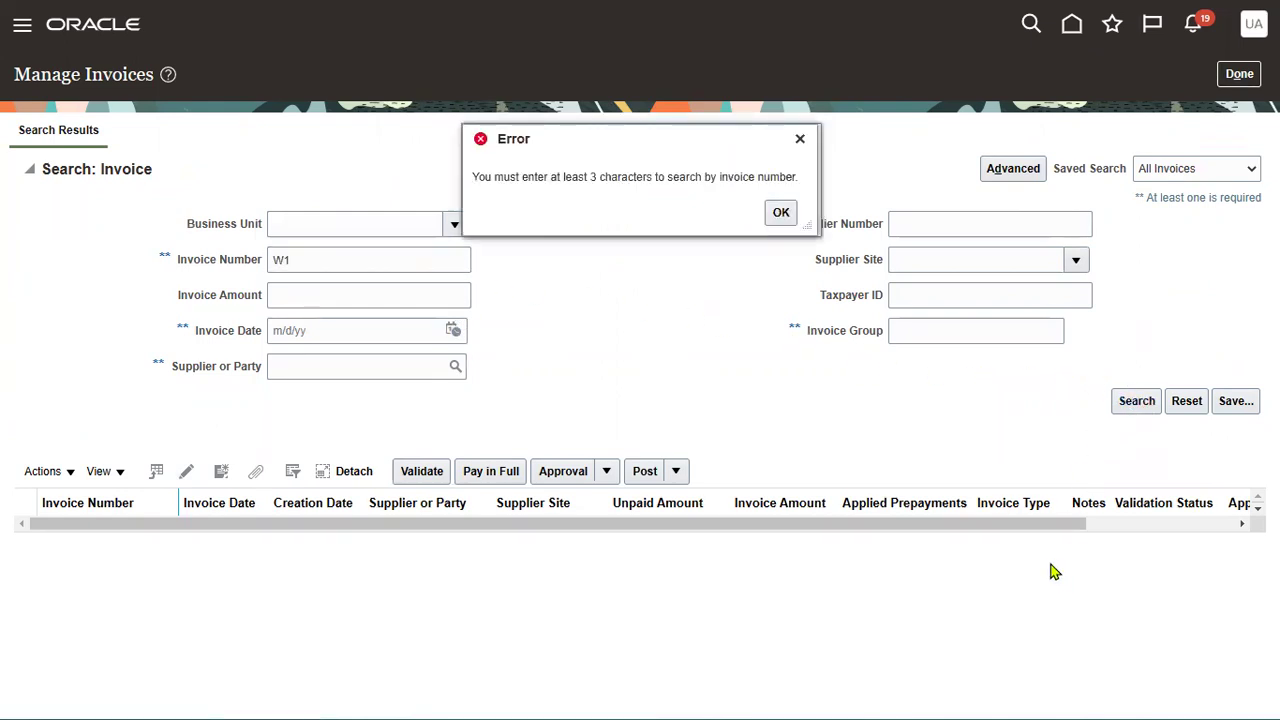
left_click(789, 218)
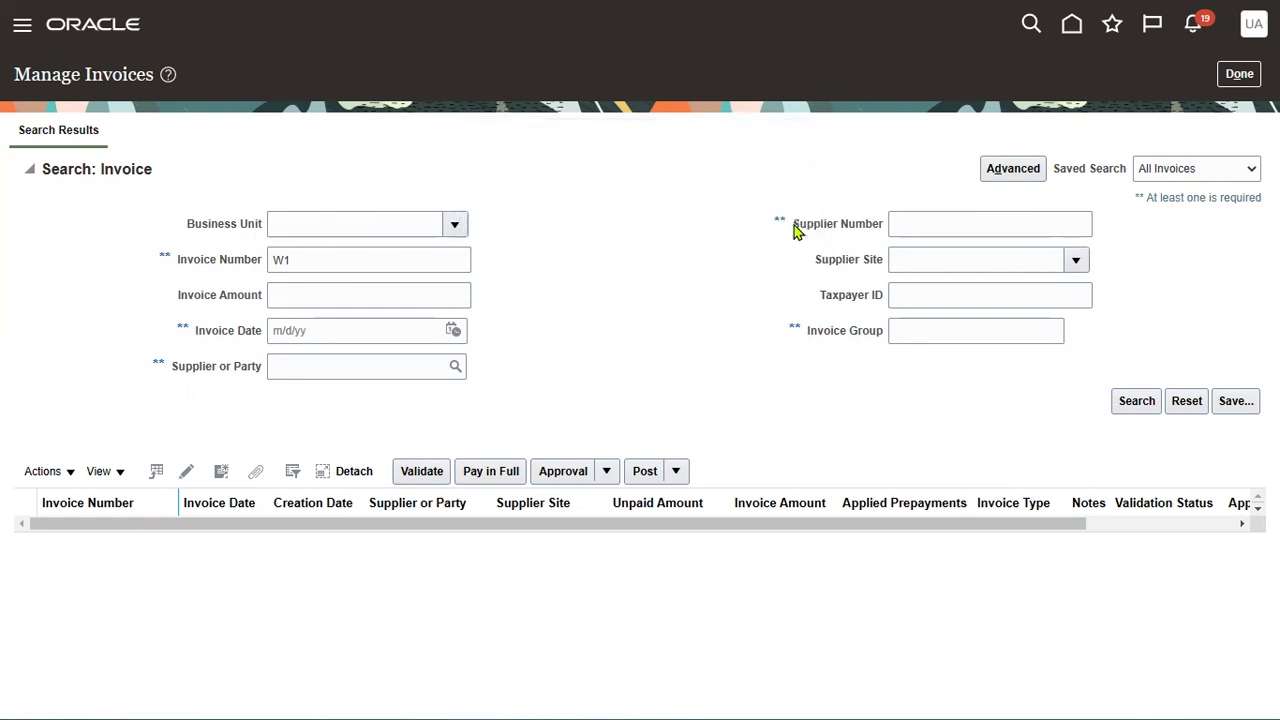
- Add invoice date 4/13/23 to the search and dismiss the resulting search error
left_click(453, 331)
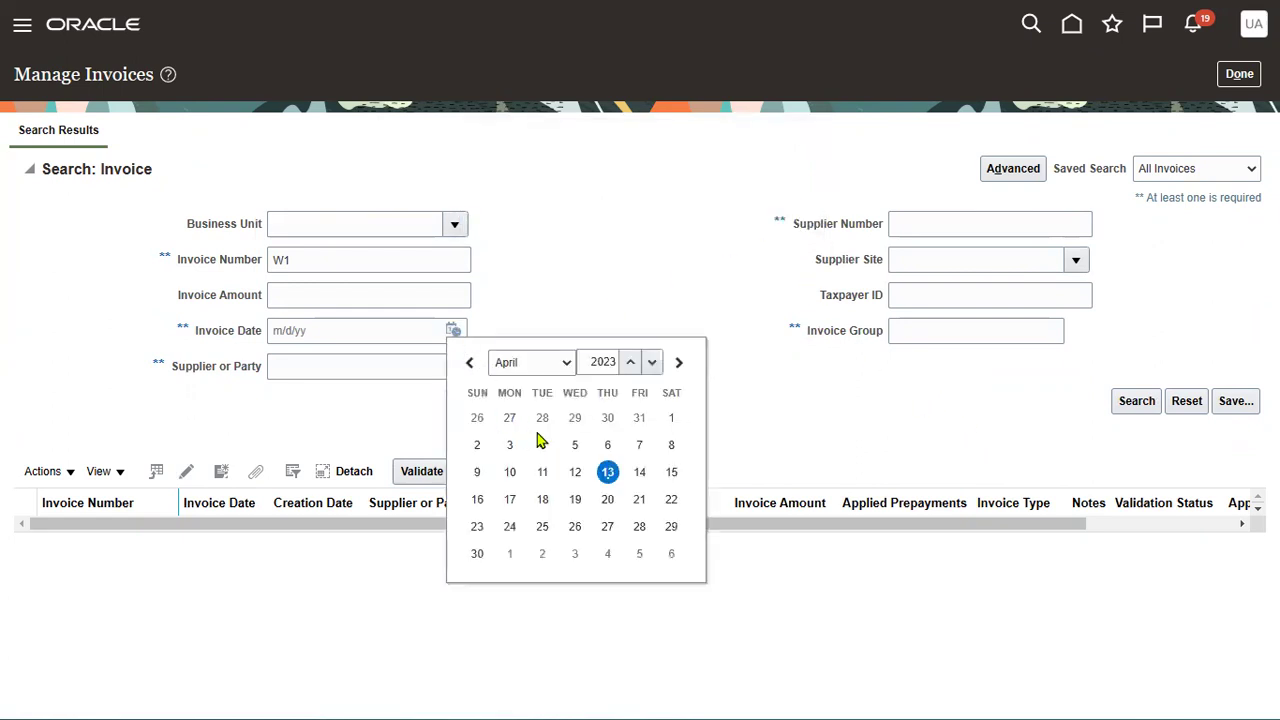
left_click(606, 472)
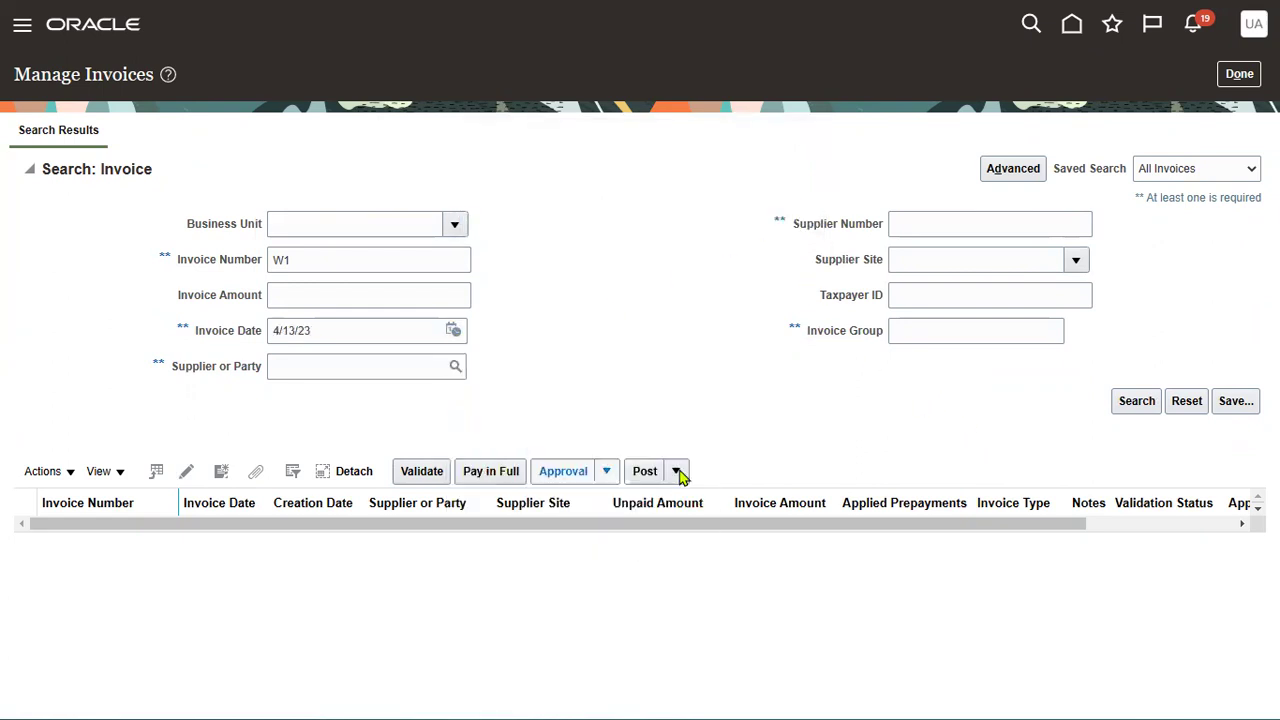
left_click(1130, 402)
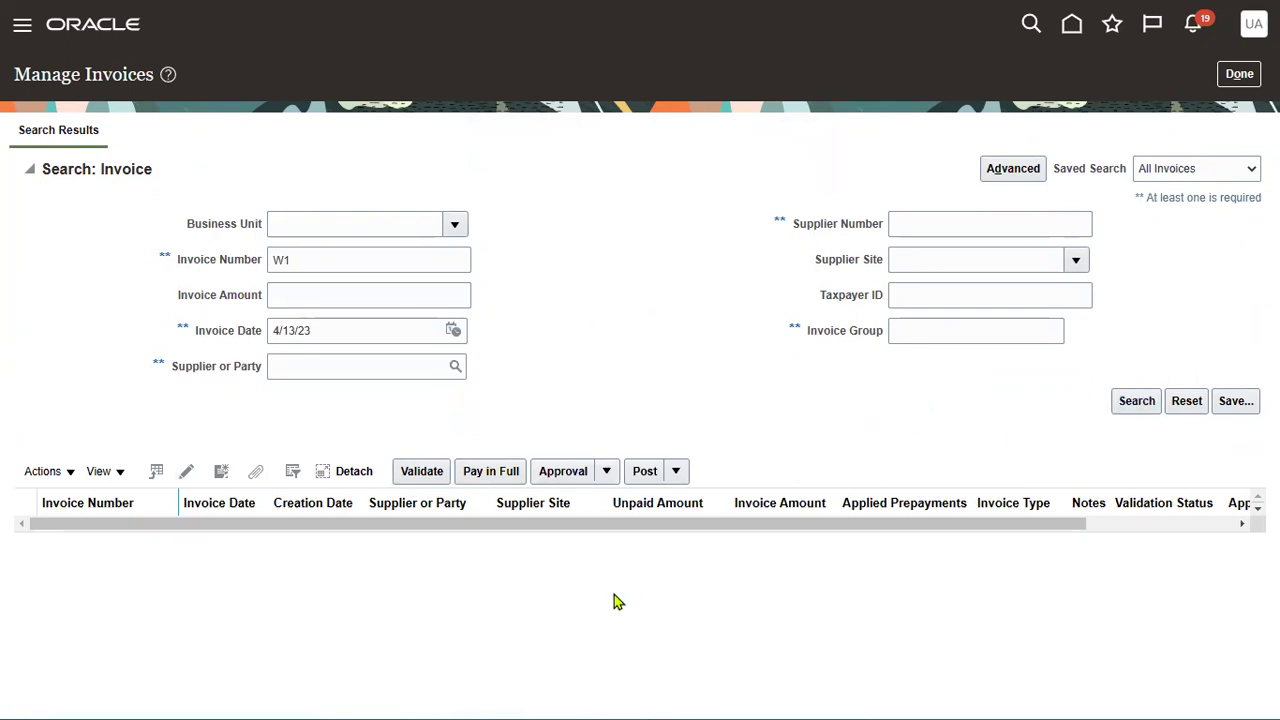
left_click(778, 214)
- Clear W1 from Invoice Number and choose Advanced Corp as the supplier
left_click(420, 256)
left_click_drag(420, 256, 125, 262)
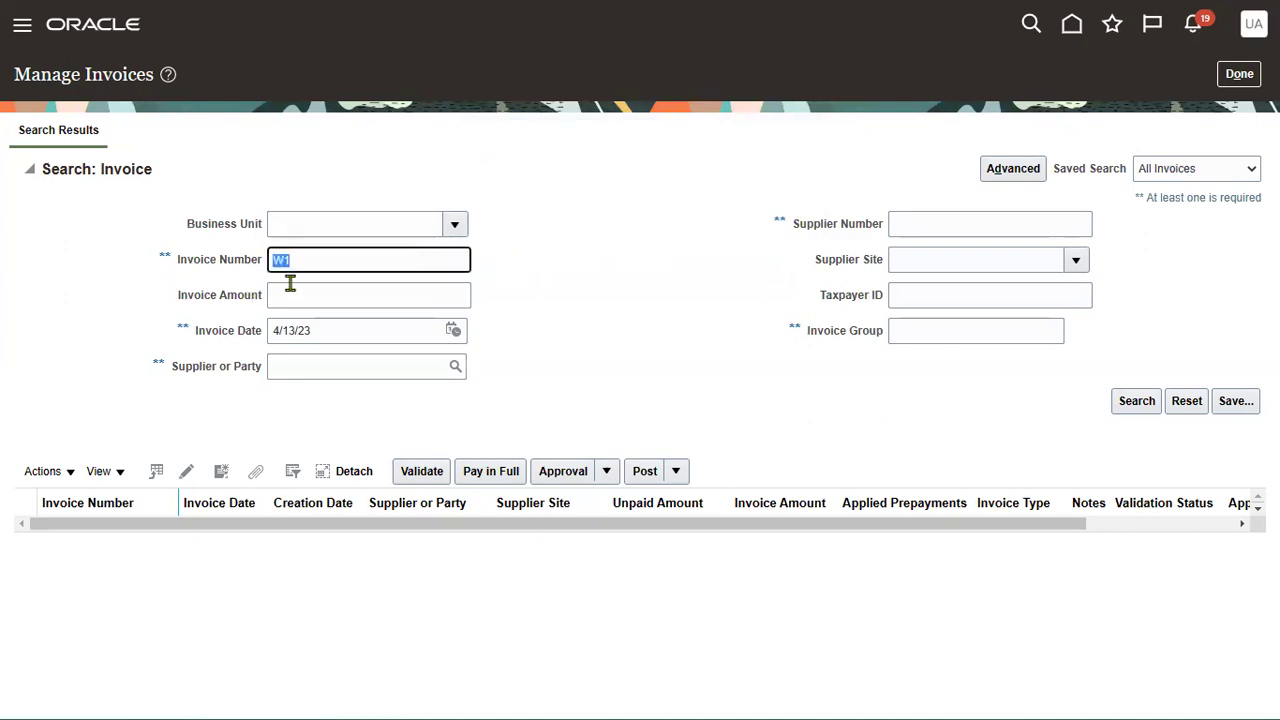
key("BackSpace")
left_click(286, 364)
type("Adva")
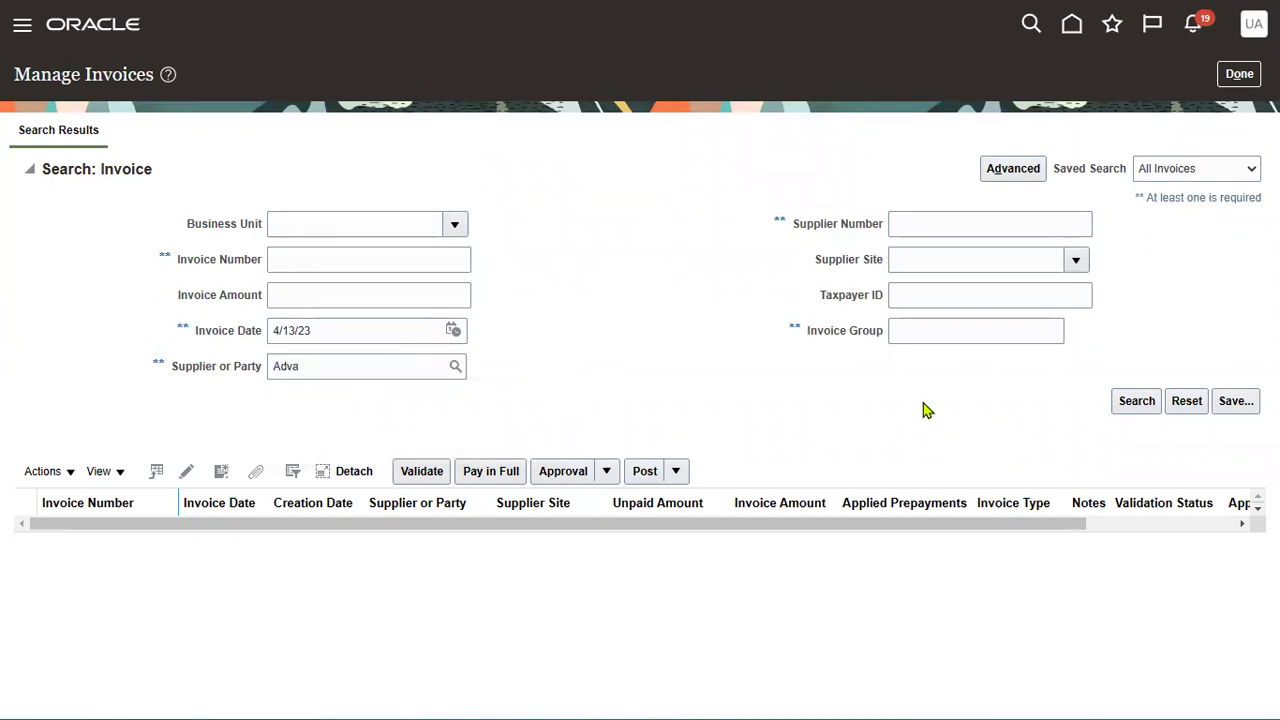
key("Tab")
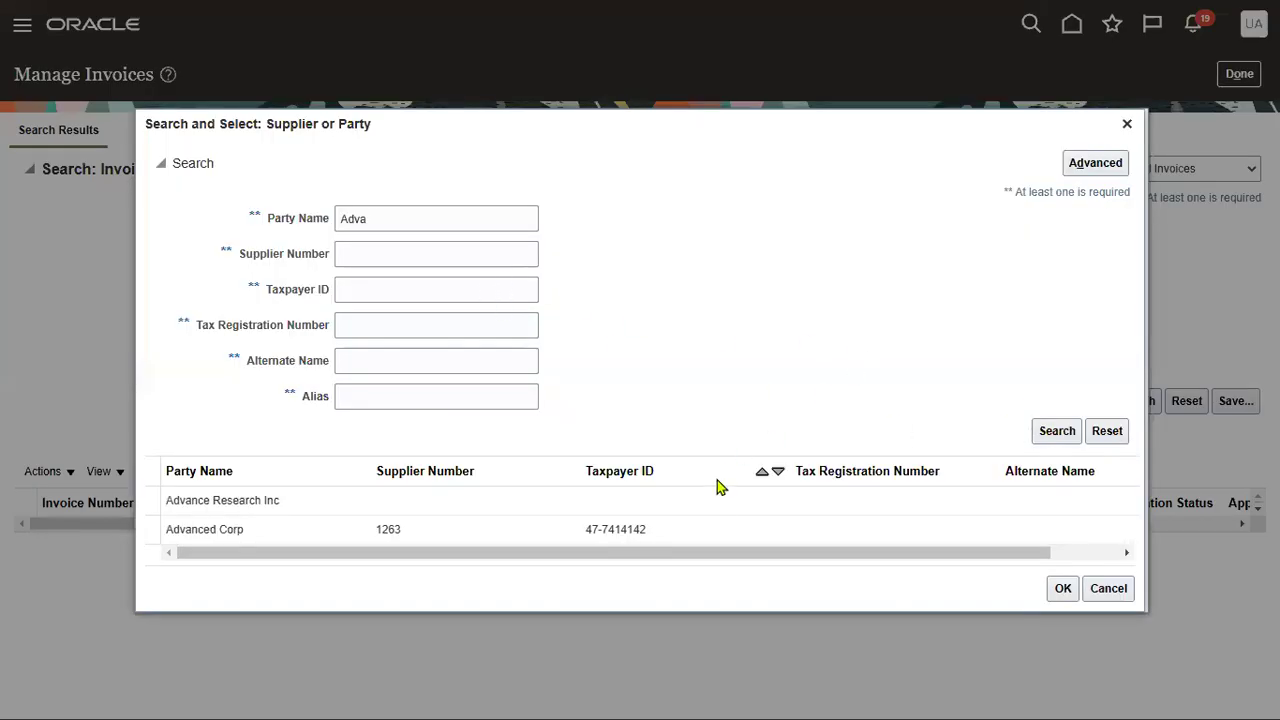
left_click(727, 532)
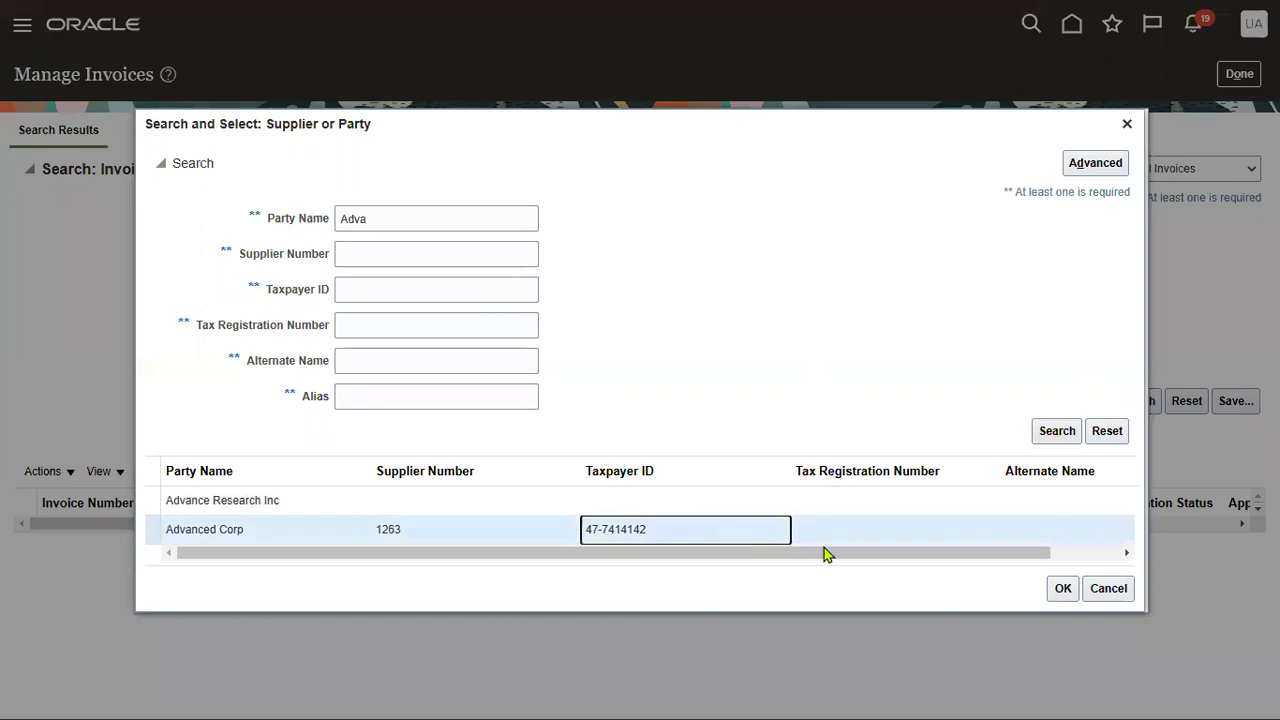
left_click(1063, 589)
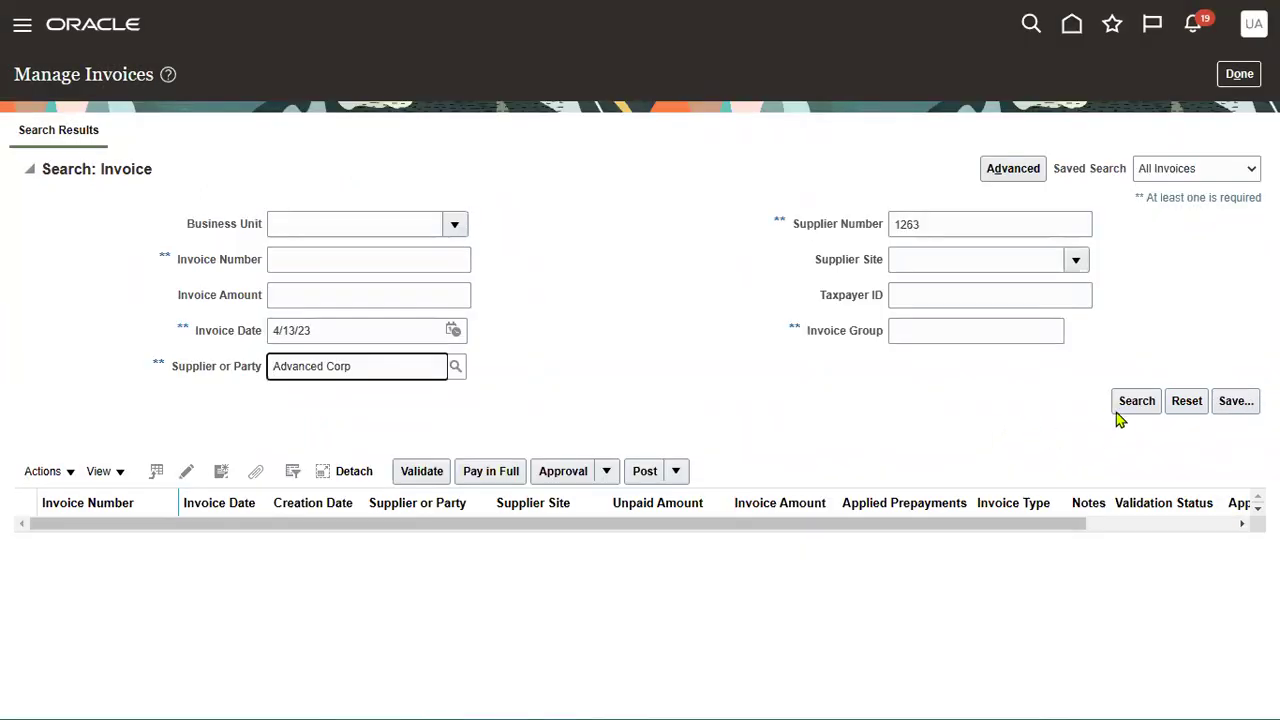
- Search Advanced Corp's invoices and verify W1 shows Canceled at 0.00 USD
left_click(1130, 404)
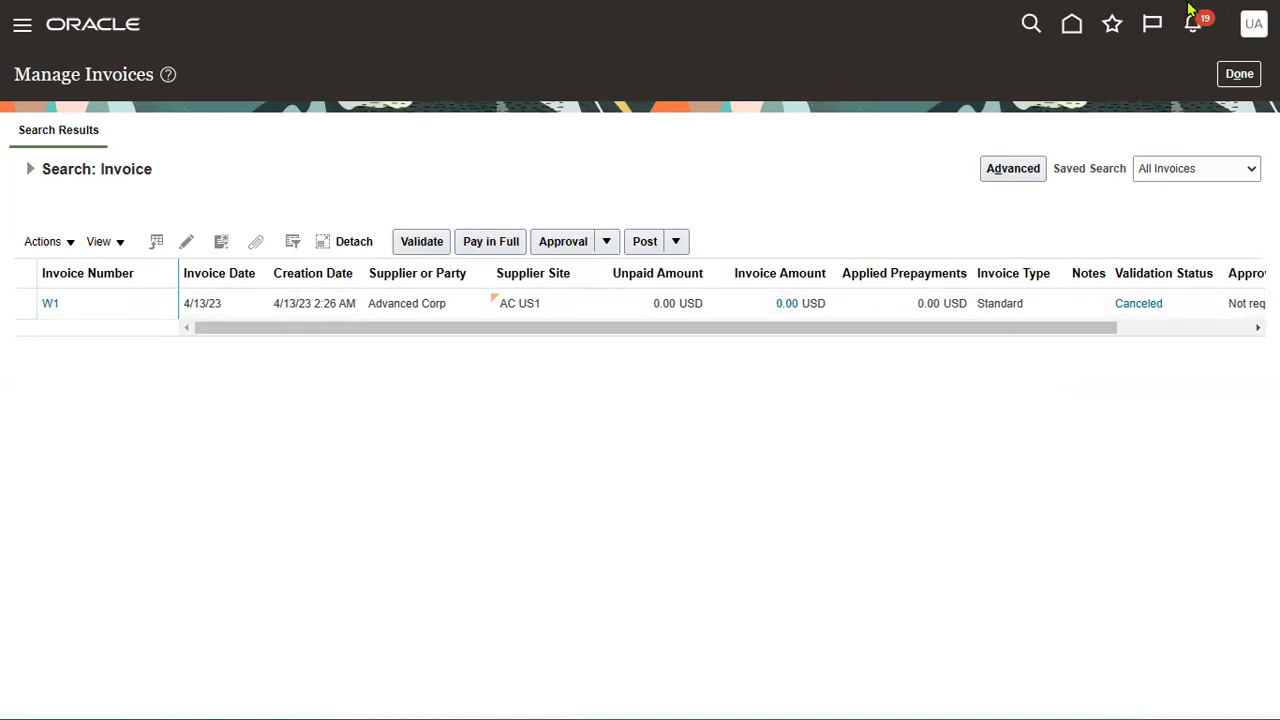
- Exit fullscreen and copy the Oracle page's web address
left_click(1218, 14)
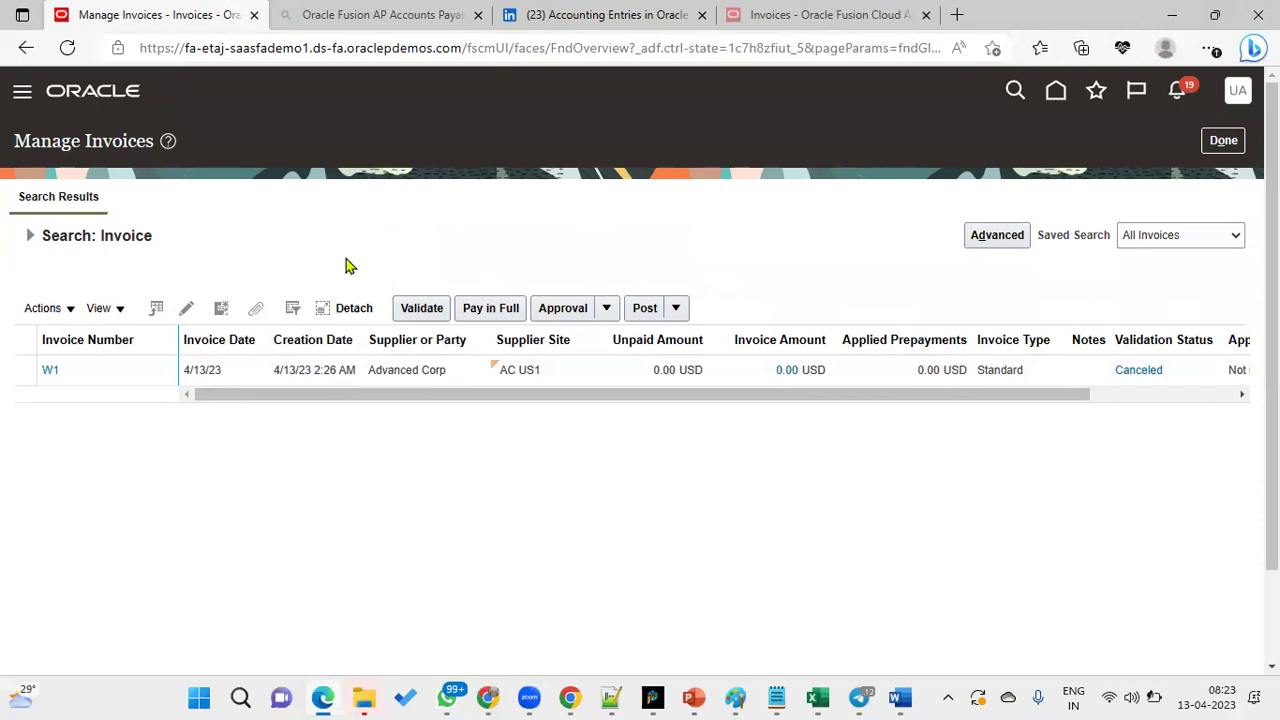
left_click(385, 50)
key("ctrl+c")
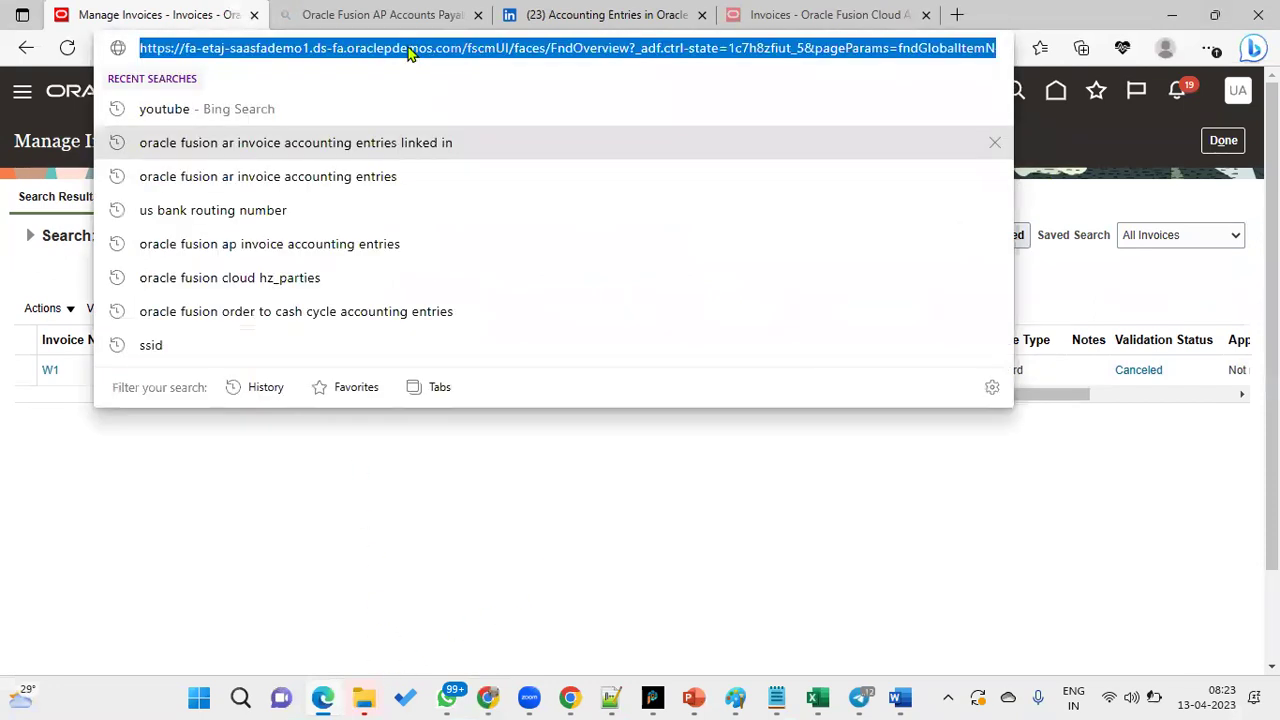
left_click(1120, 152)
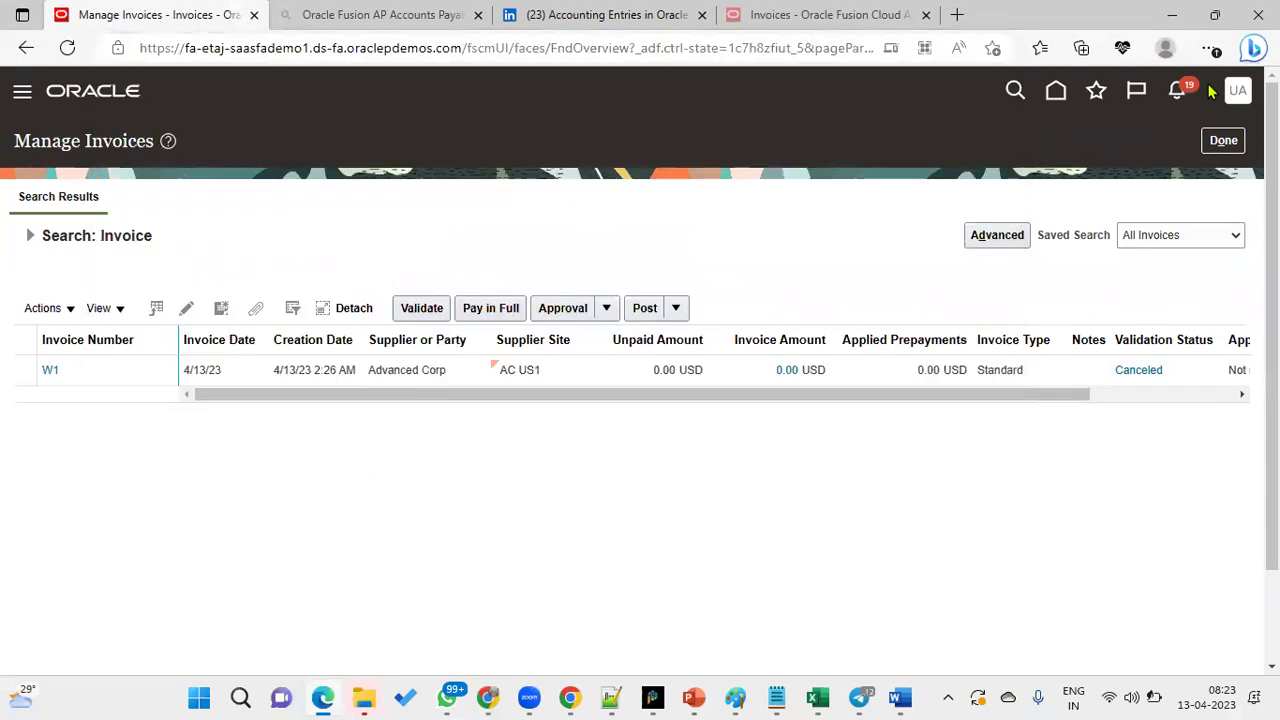
- Open a new InPrivate window, load the copied Oracle address, and sign in with a saved account
left_click(1211, 48)
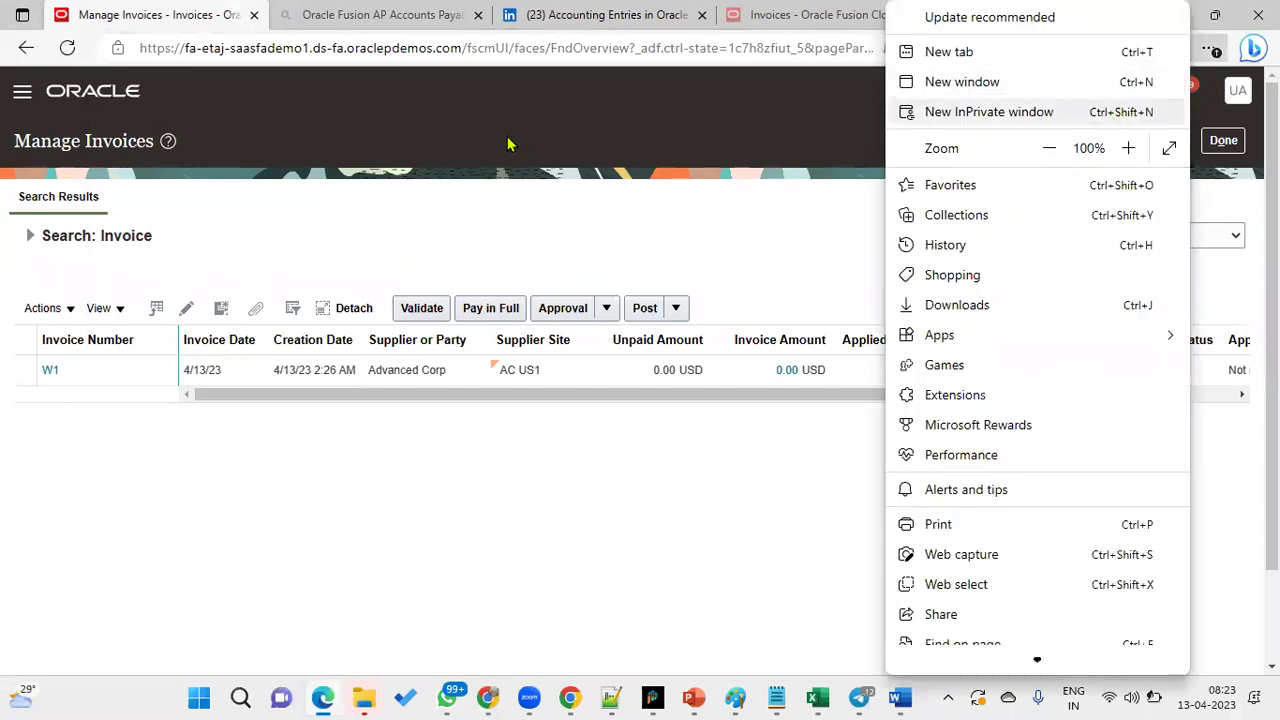
left_click(1110, 112)
key("ctrl+v")
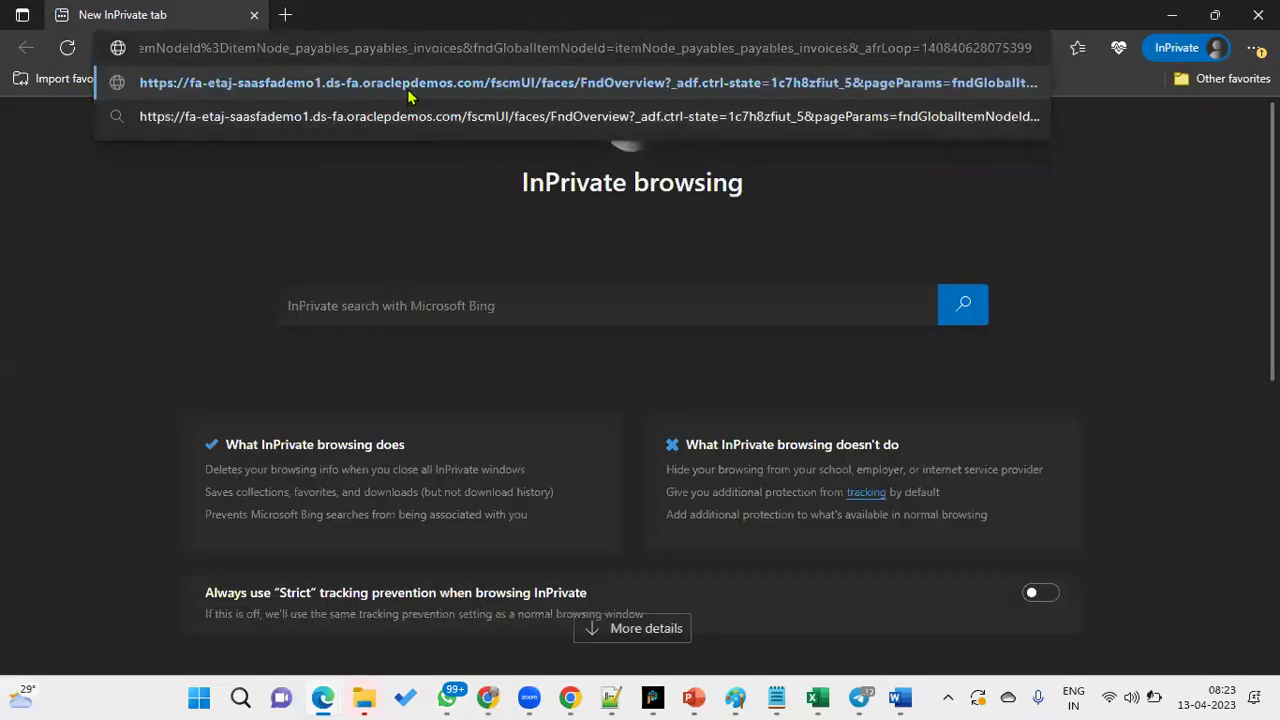
key("Return")
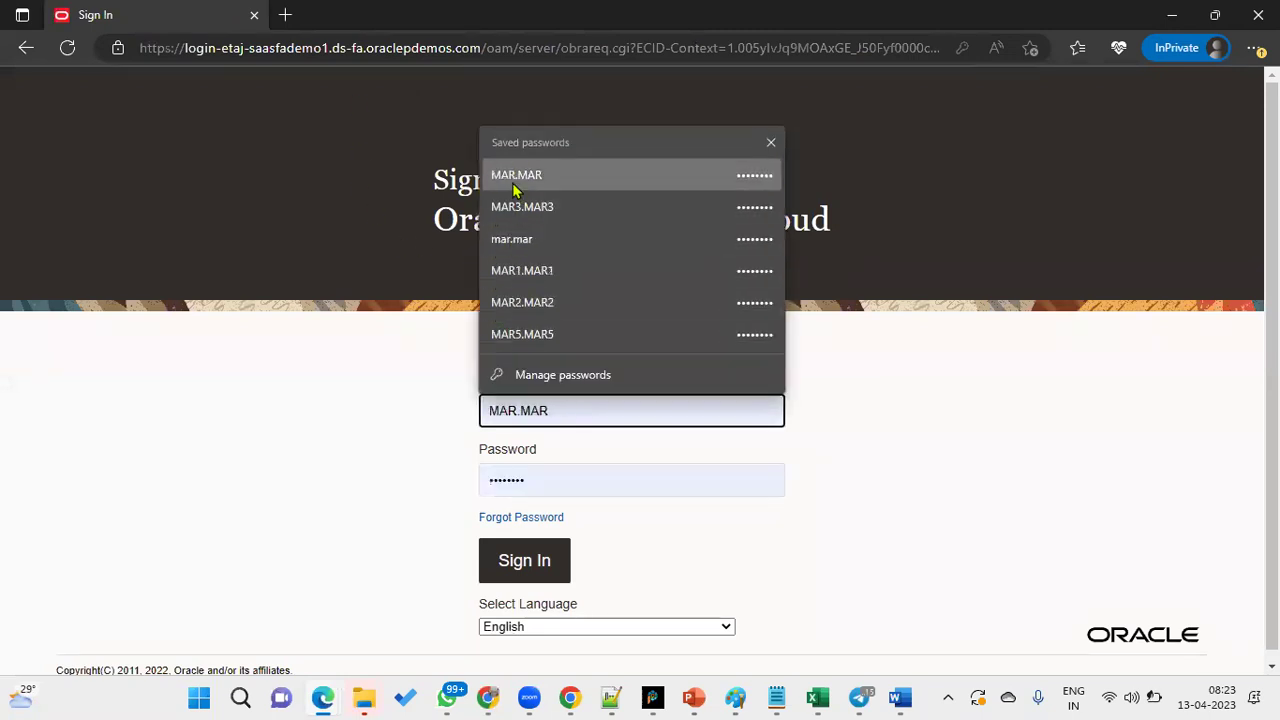
left_click(513, 178)
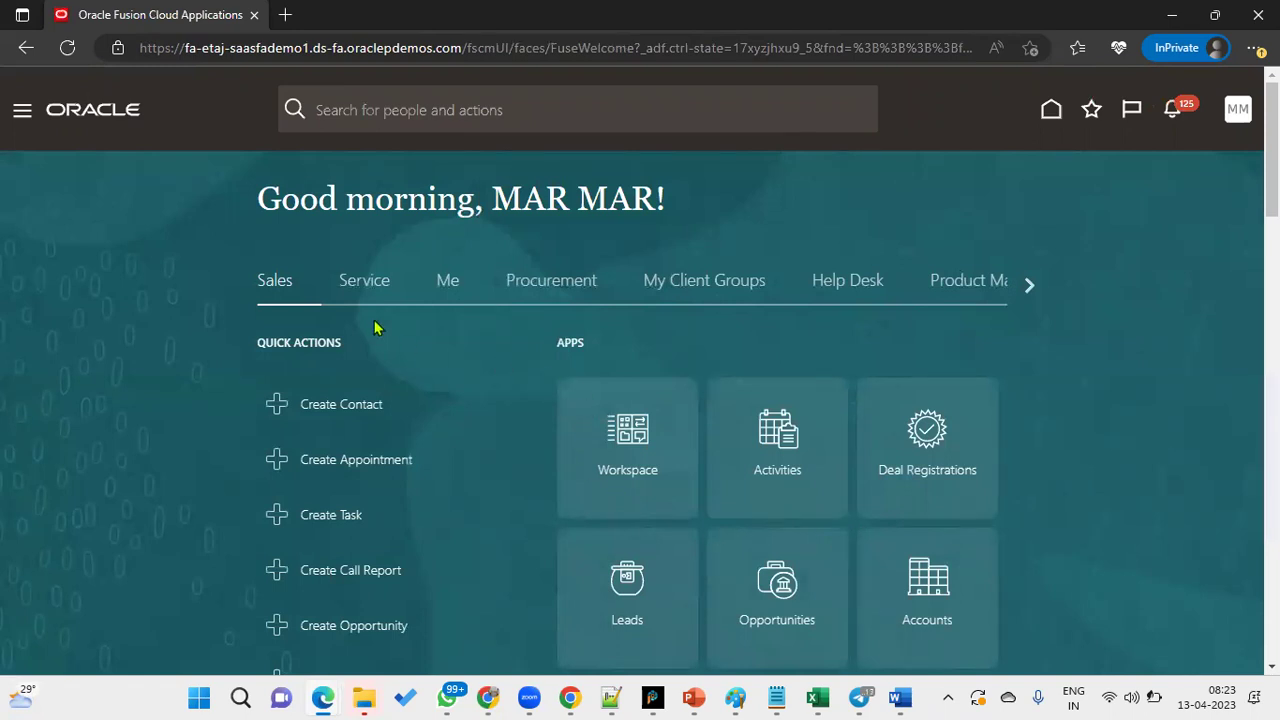
left_click(22, 113)
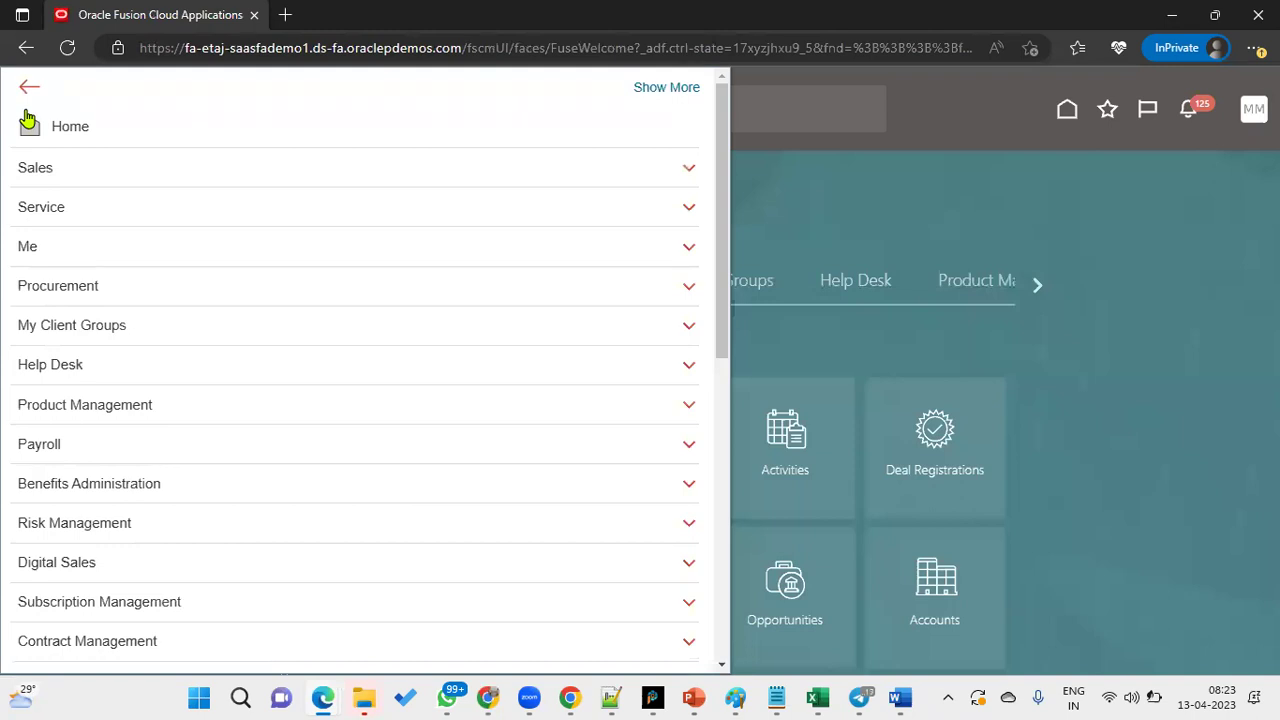
scroll(175, 475, "down", 6)
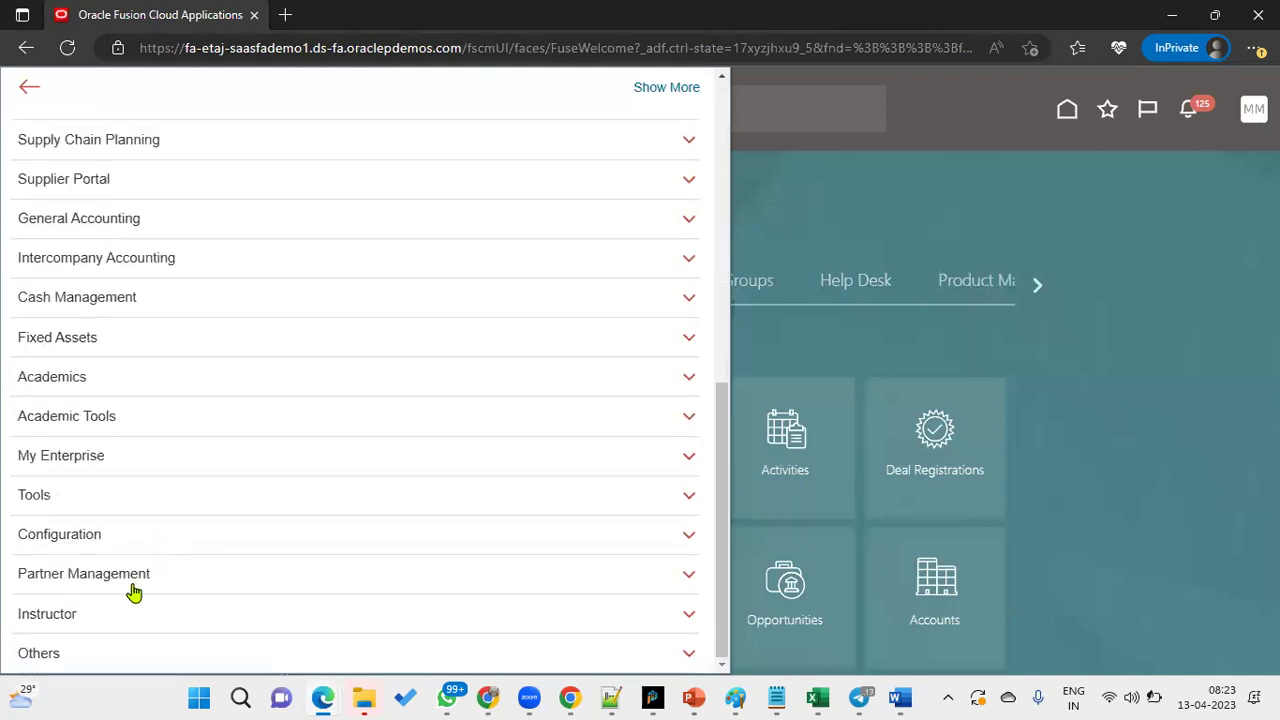
left_click(106, 500)
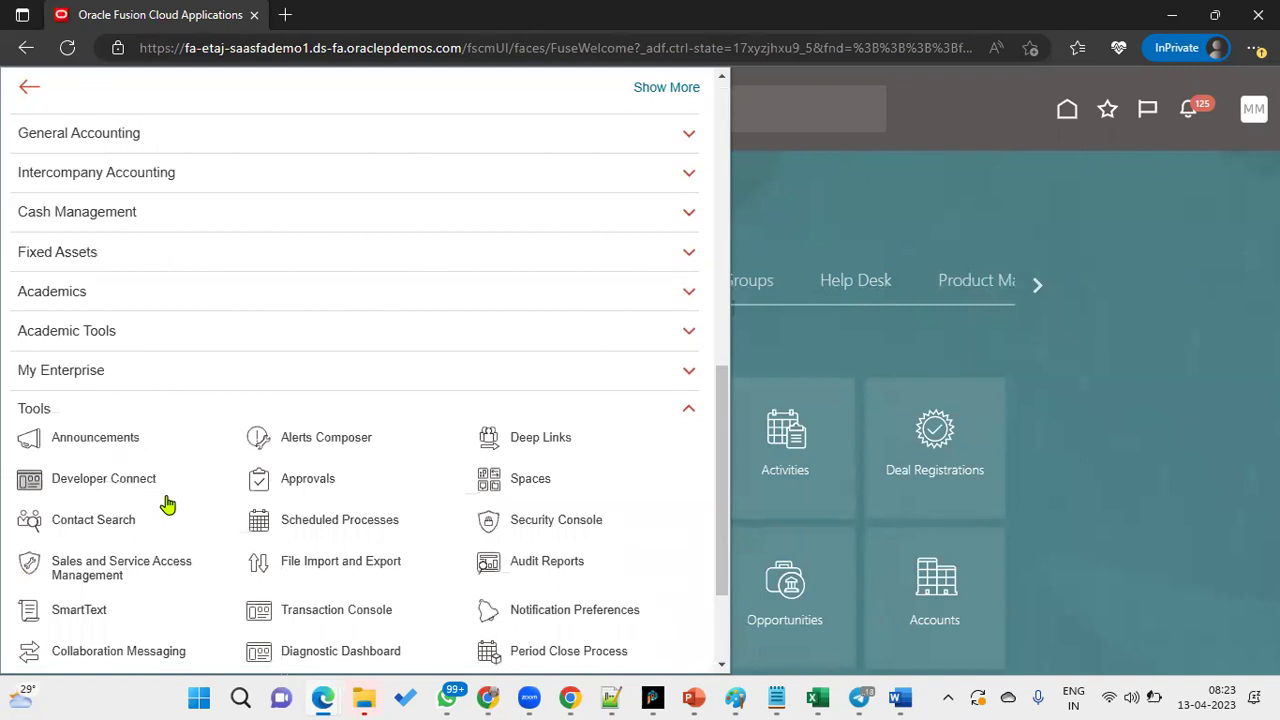
scroll(168, 505, "down", 2)
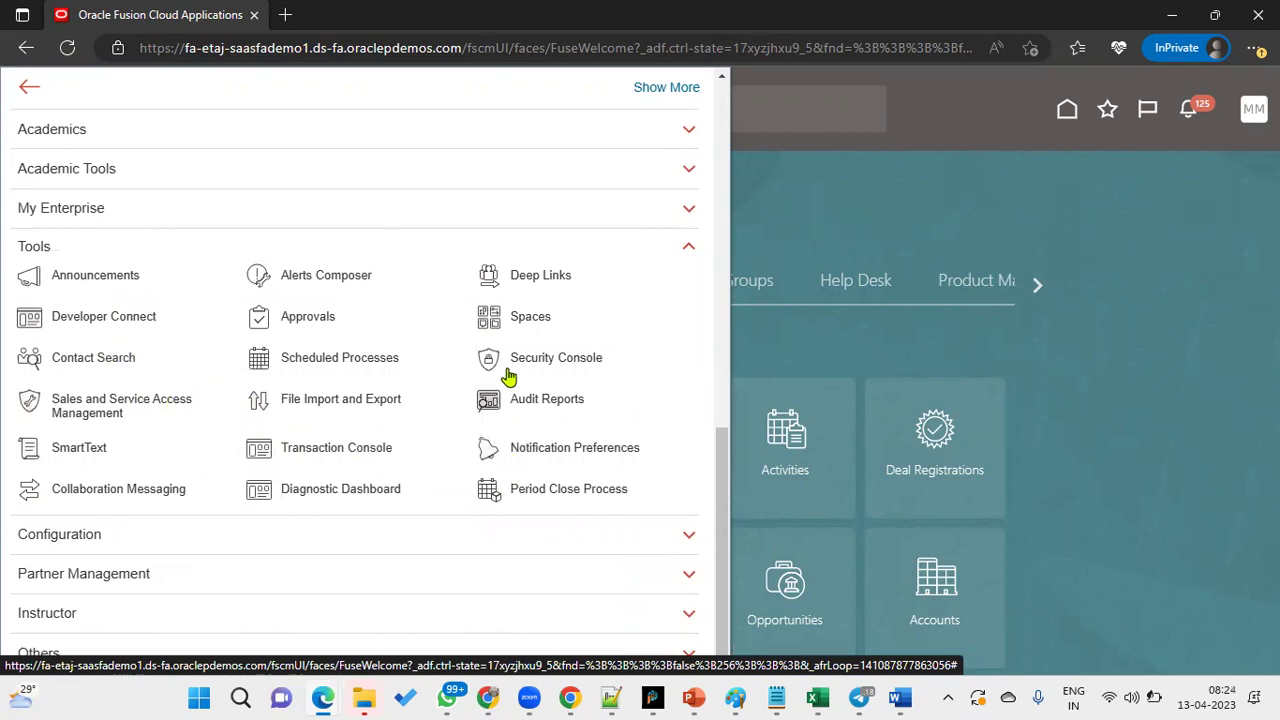
left_click(185, 536)
scroll(187, 533, "down", 3)
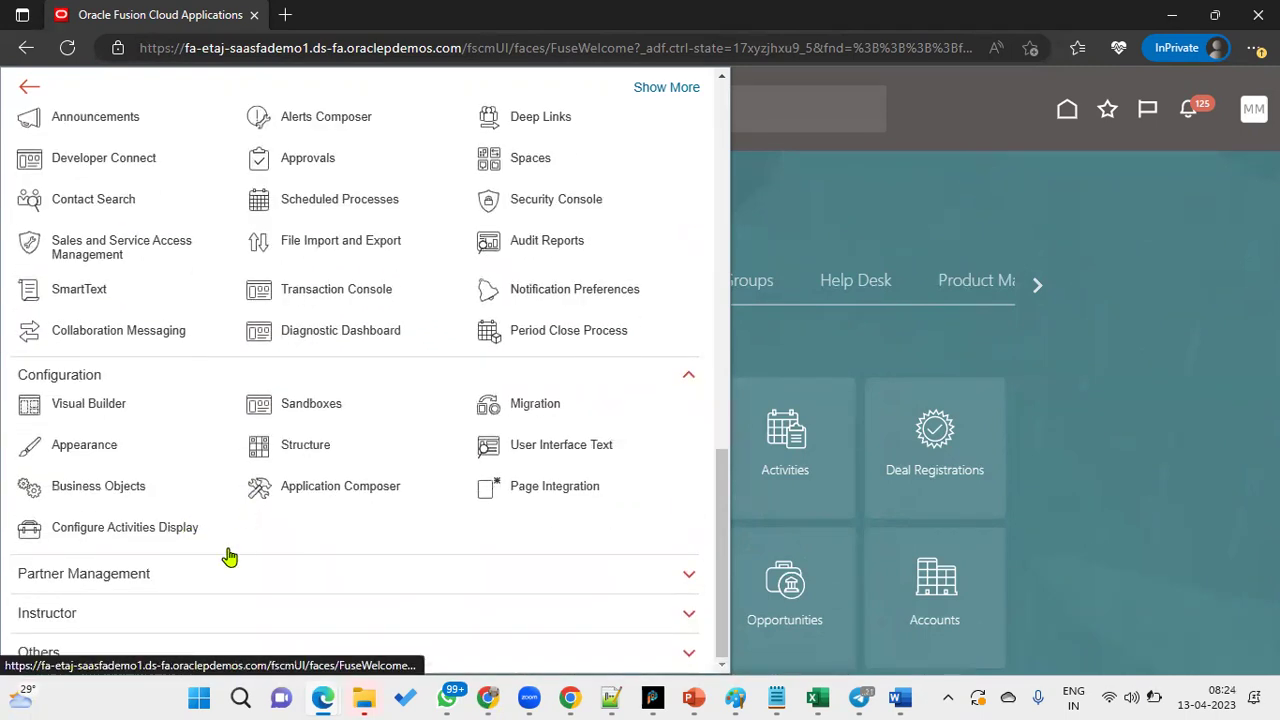
left_click(195, 575)
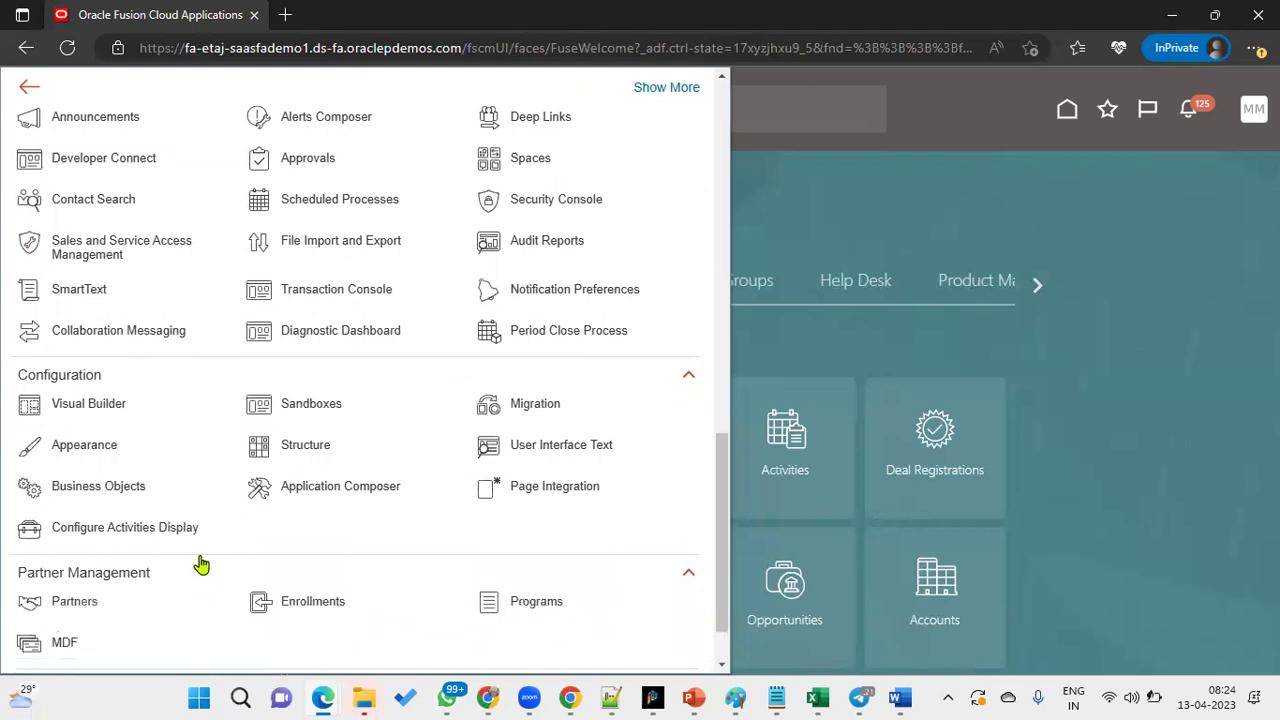
scroll(195, 570, "down", 1)
left_click(178, 610)
scroll(185, 598, "down", 1)
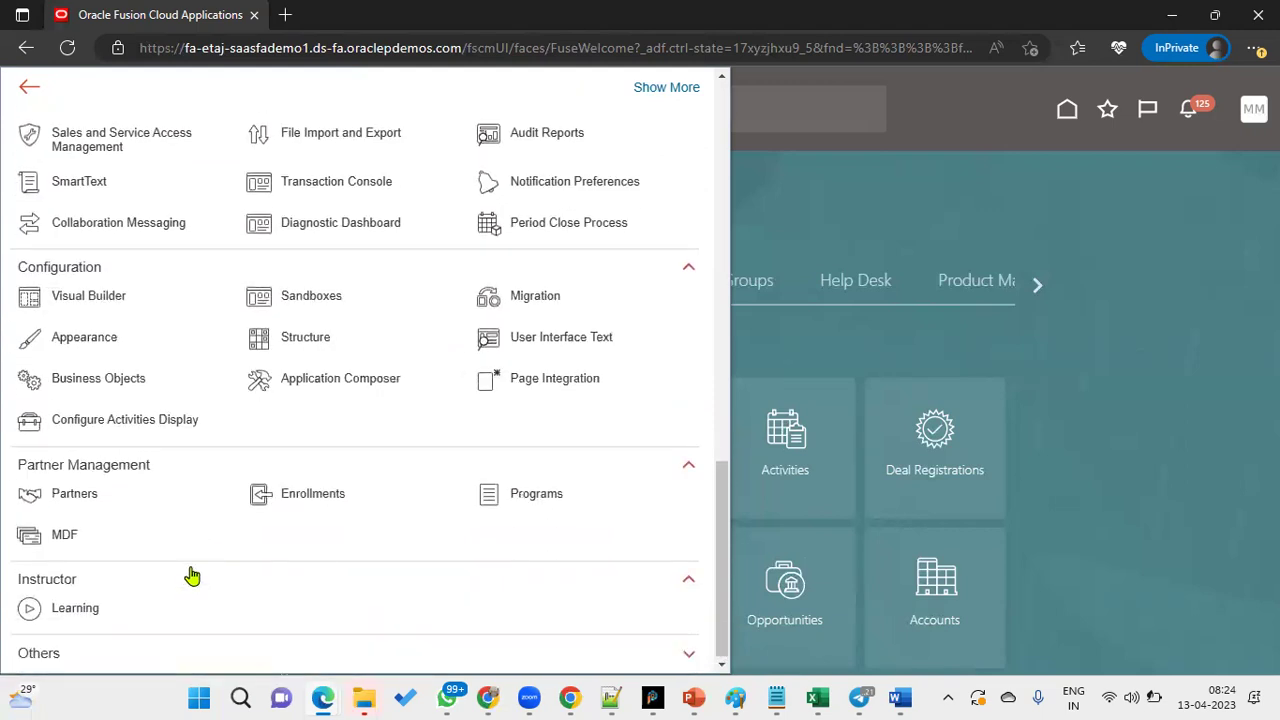
left_click(175, 650)
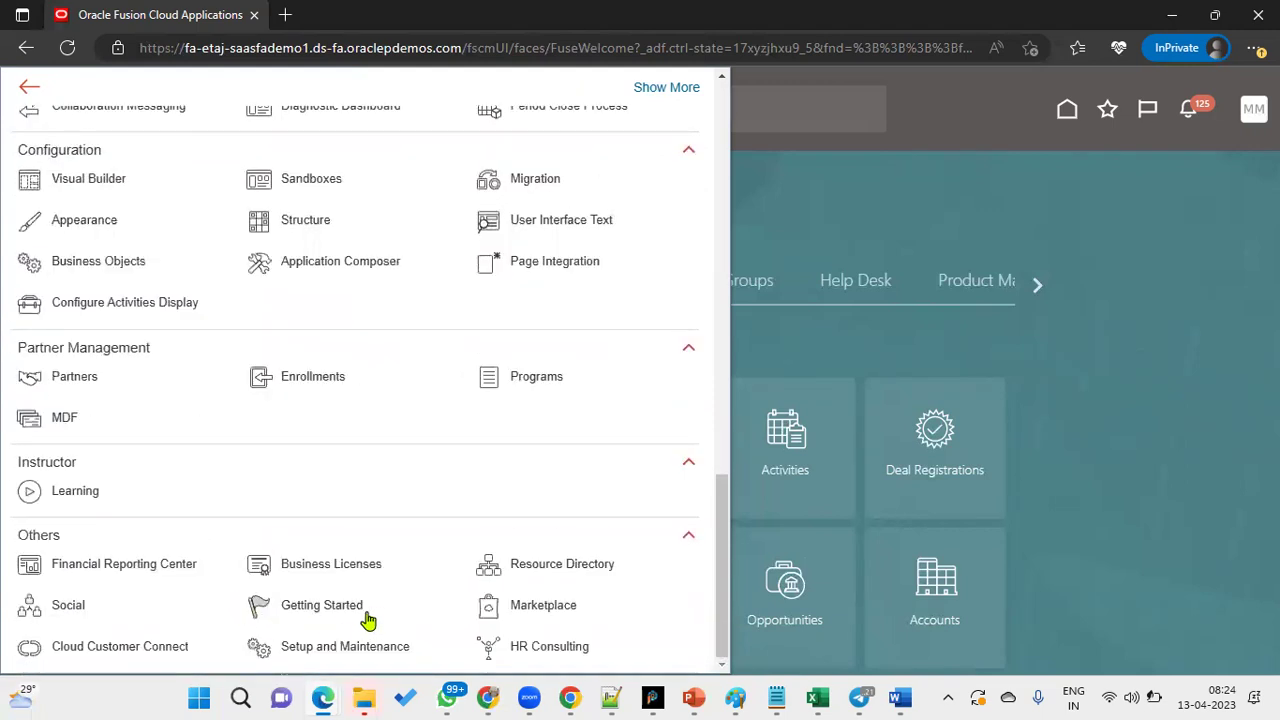
scroll(300, 495, "up", 3)
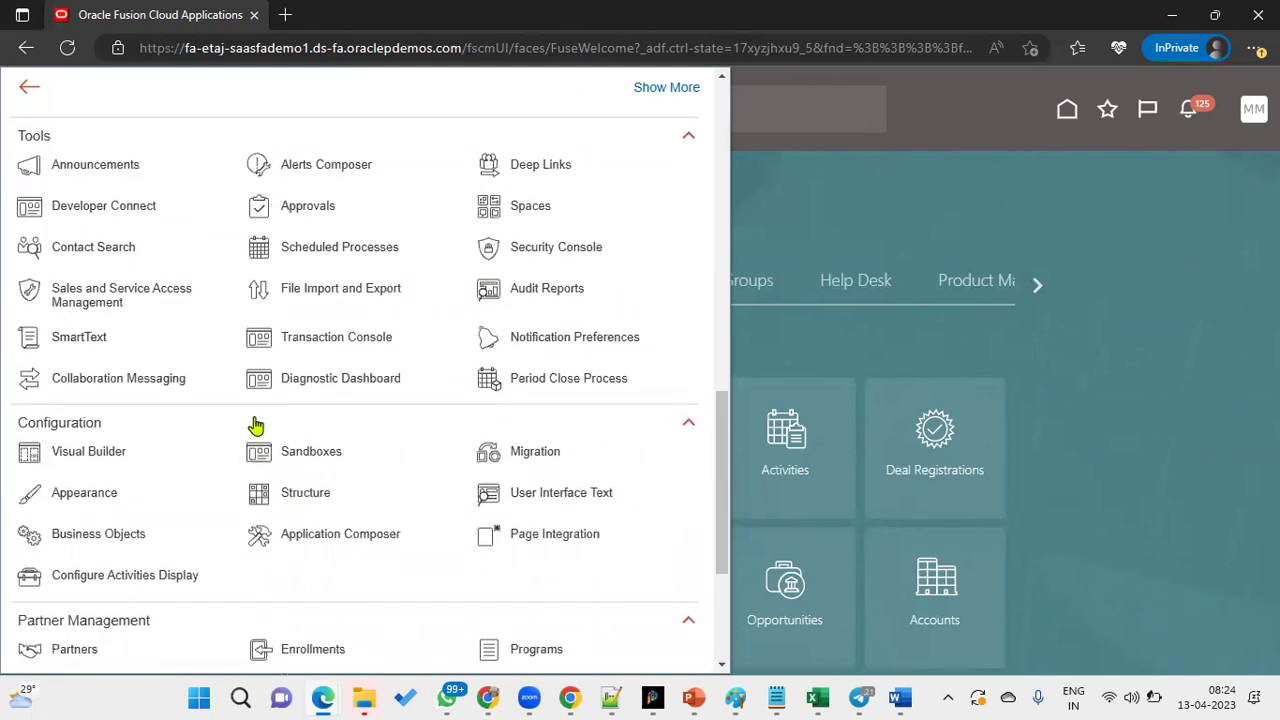
scroll(268, 380, "up", 1)
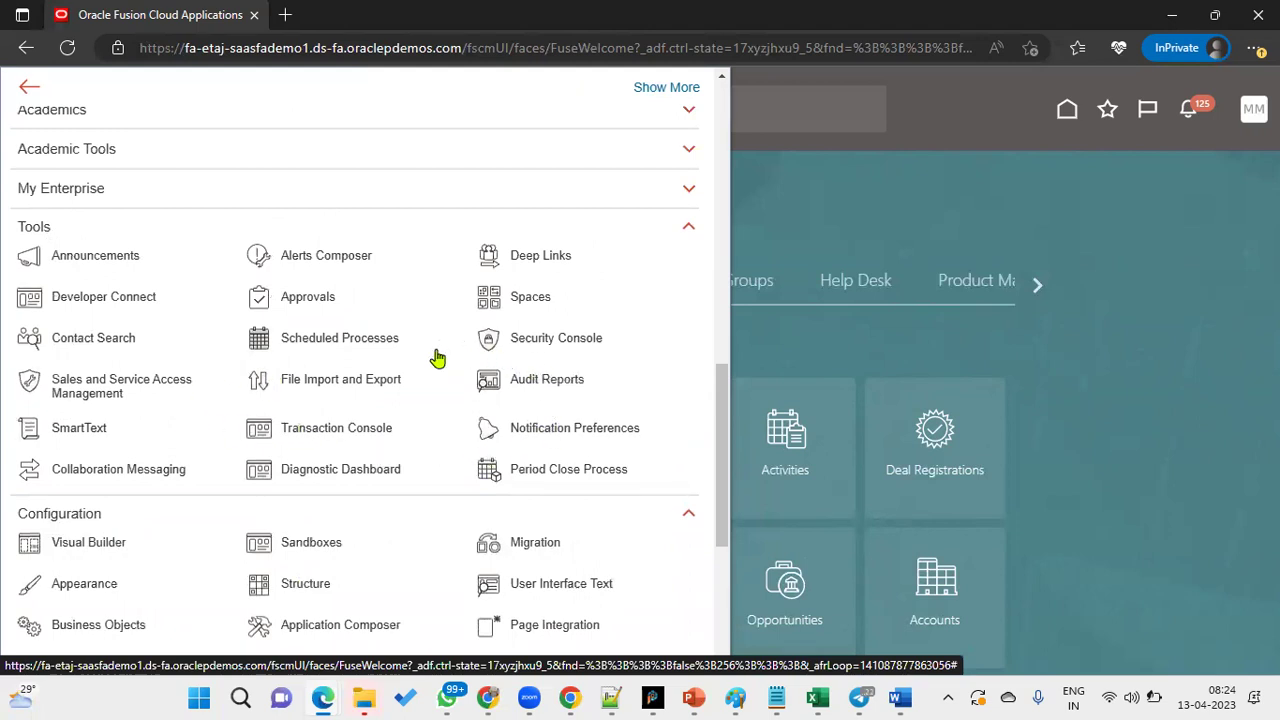
left_click(208, 186)
left_click(214, 155)
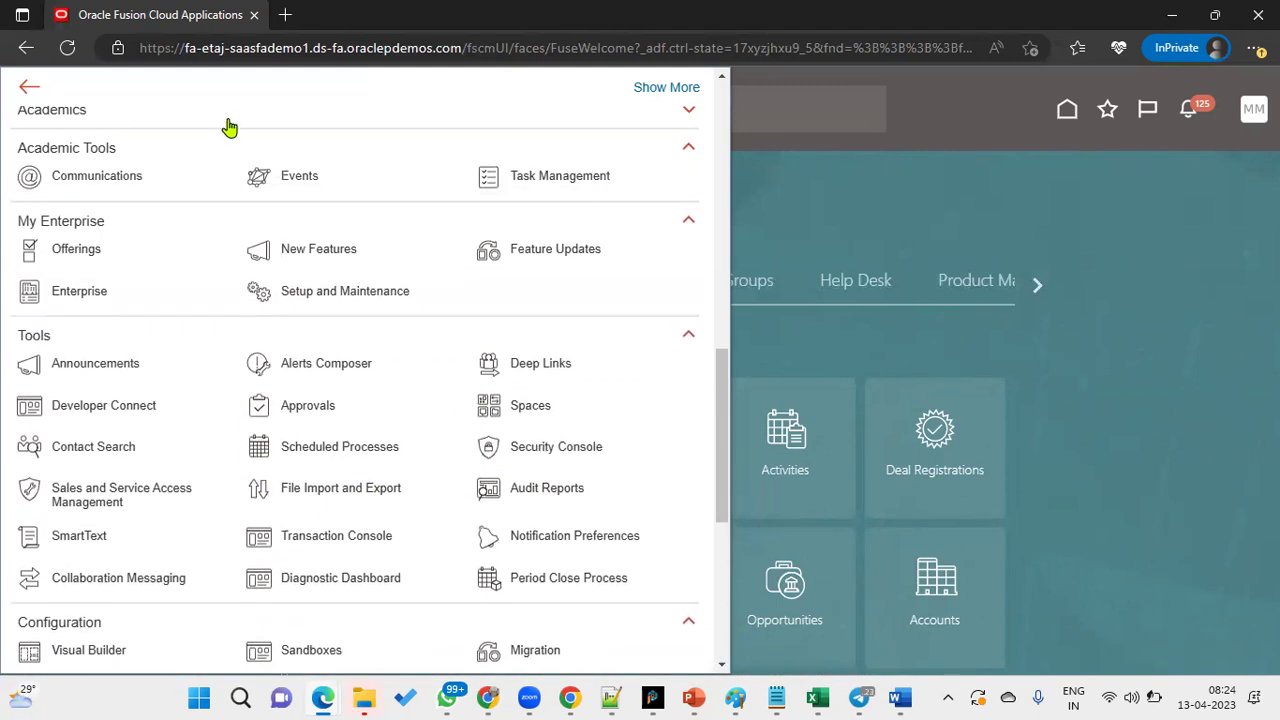
left_click(229, 125)
scroll(249, 317, "up", 3)
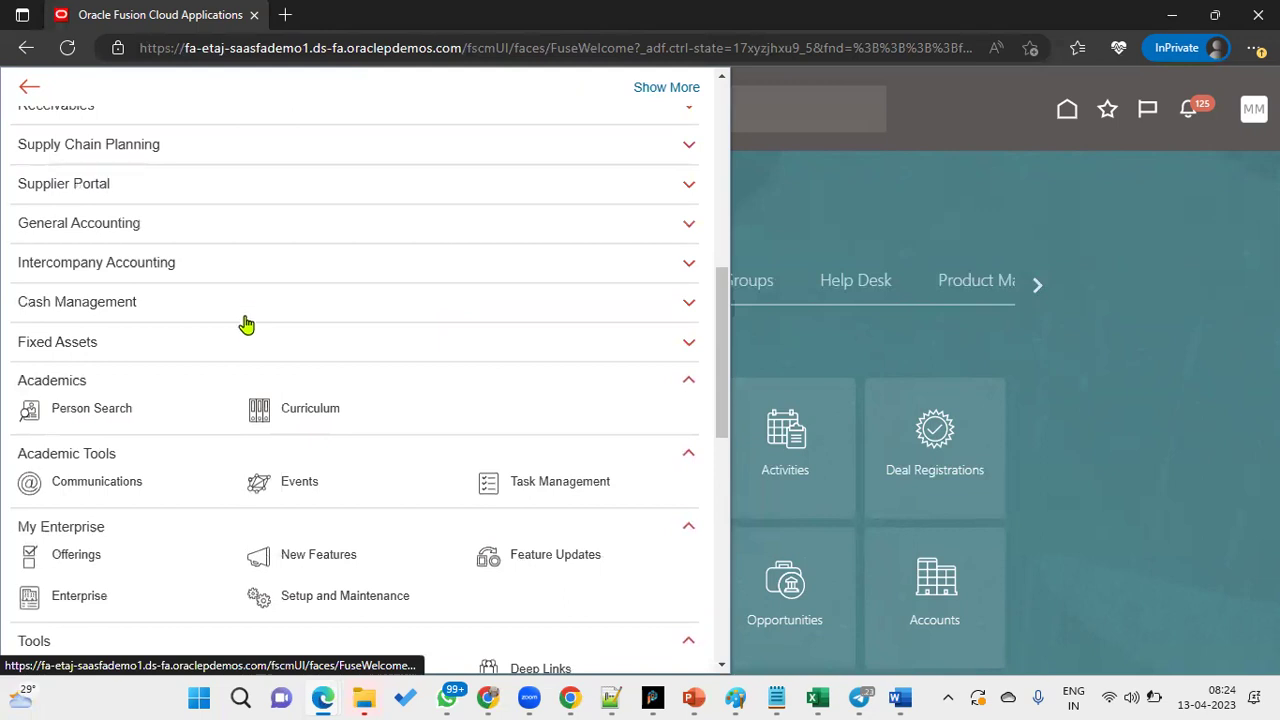
scroll(343, 500, "down", 5)
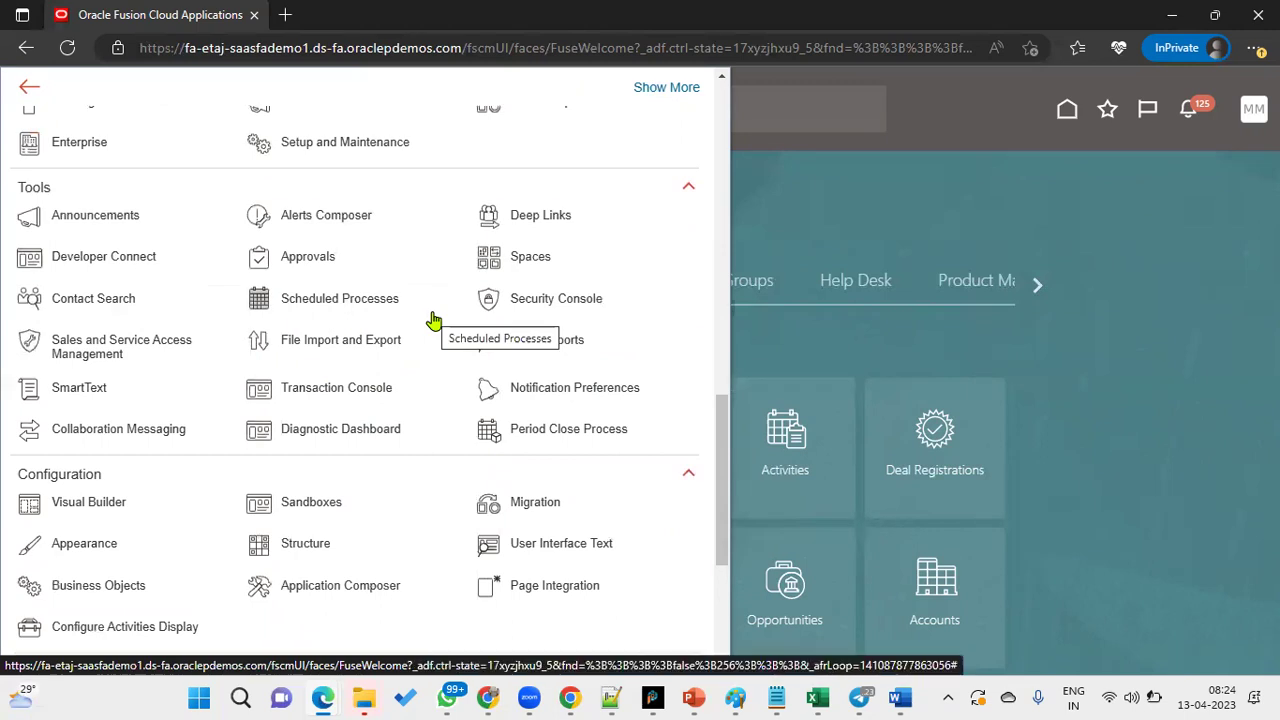
- Close the Navigator and sign out of the current user
left_click(1247, 125)
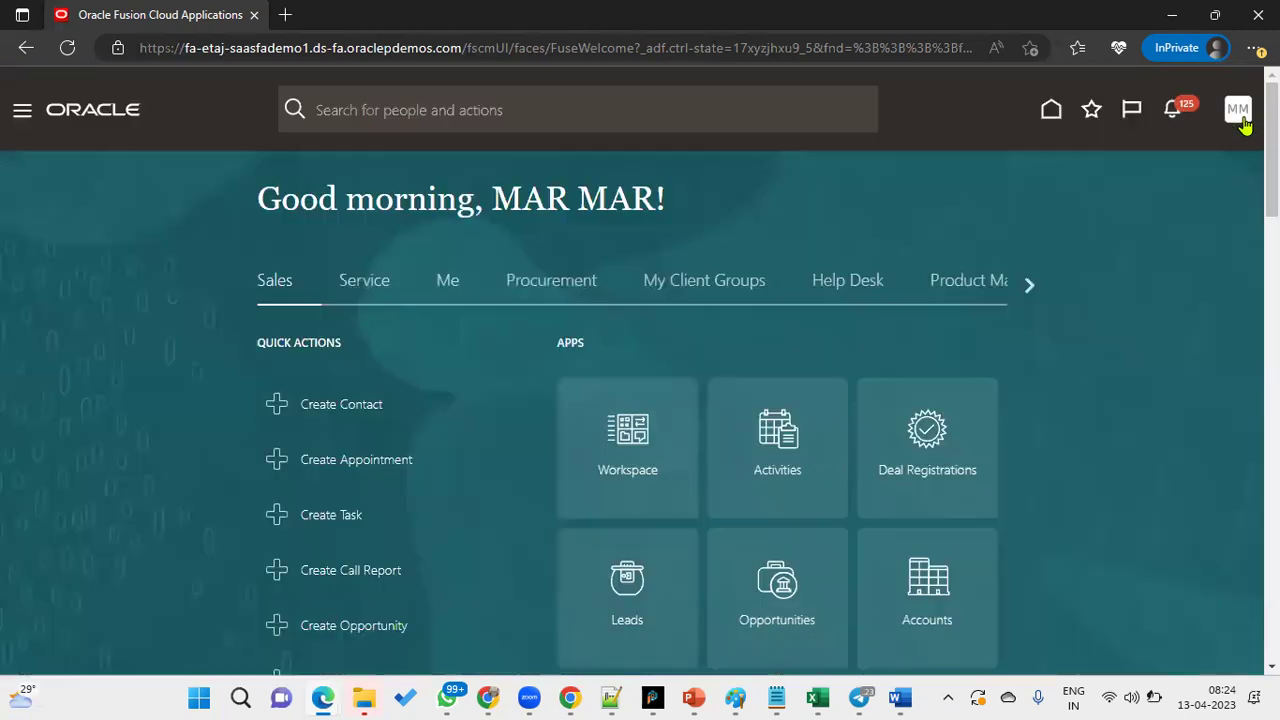
left_click(1240, 112)
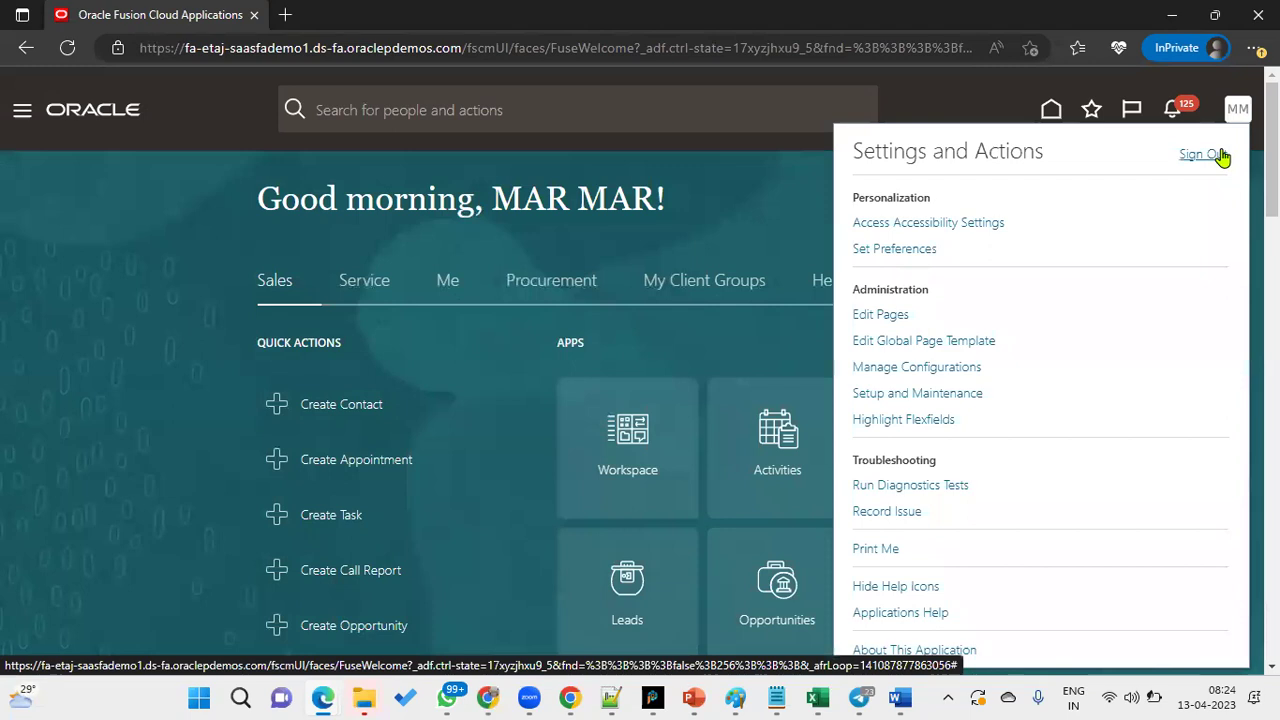
left_click(1214, 158)
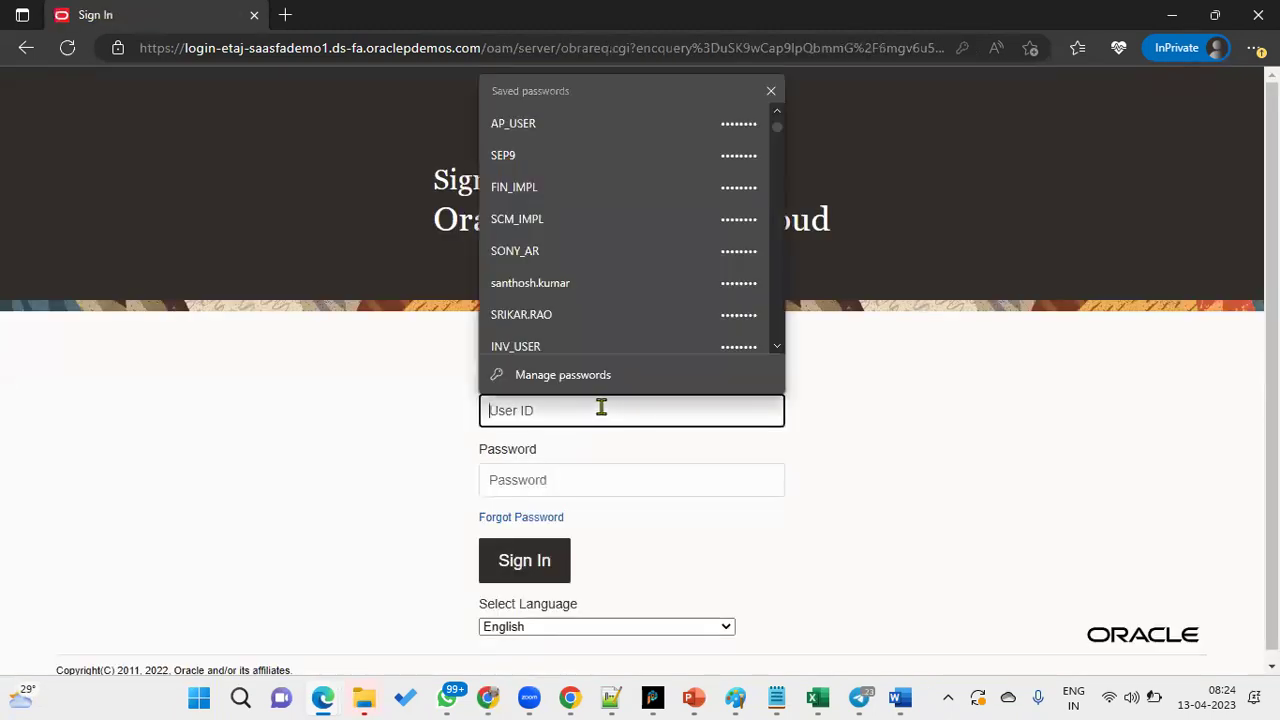
- Sign back in as a different user with that user's ID and password
type("fin_impl")
key("Tab")
type("Welcome1")
left_click(548, 560)
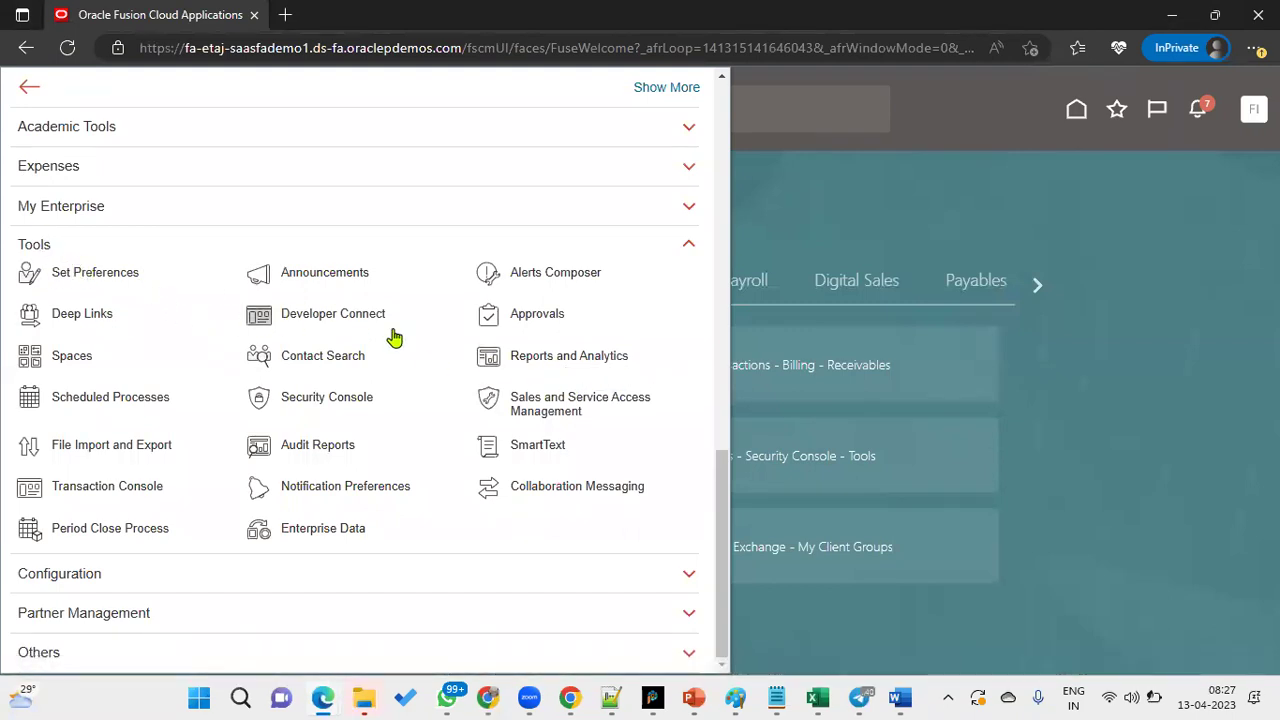
- Open Reports and Analytics in the BI Catalog and show its Create menu
left_click(560, 345)
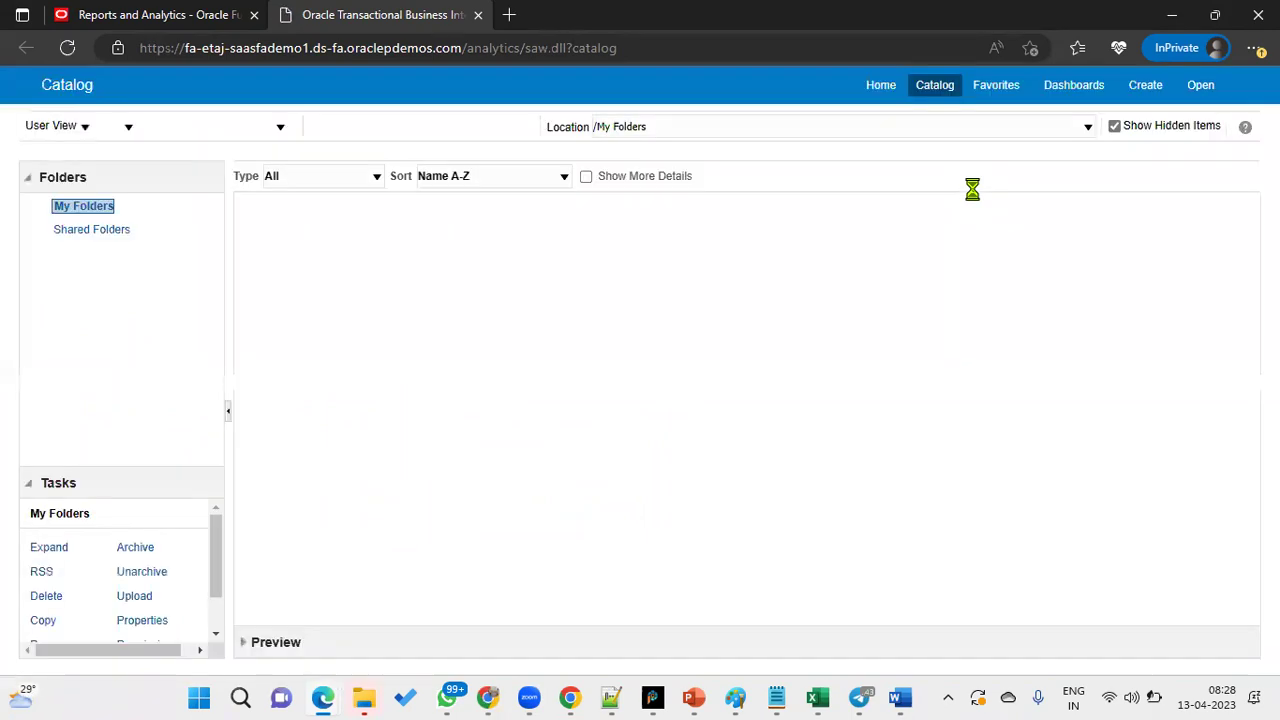
left_click(1145, 85)
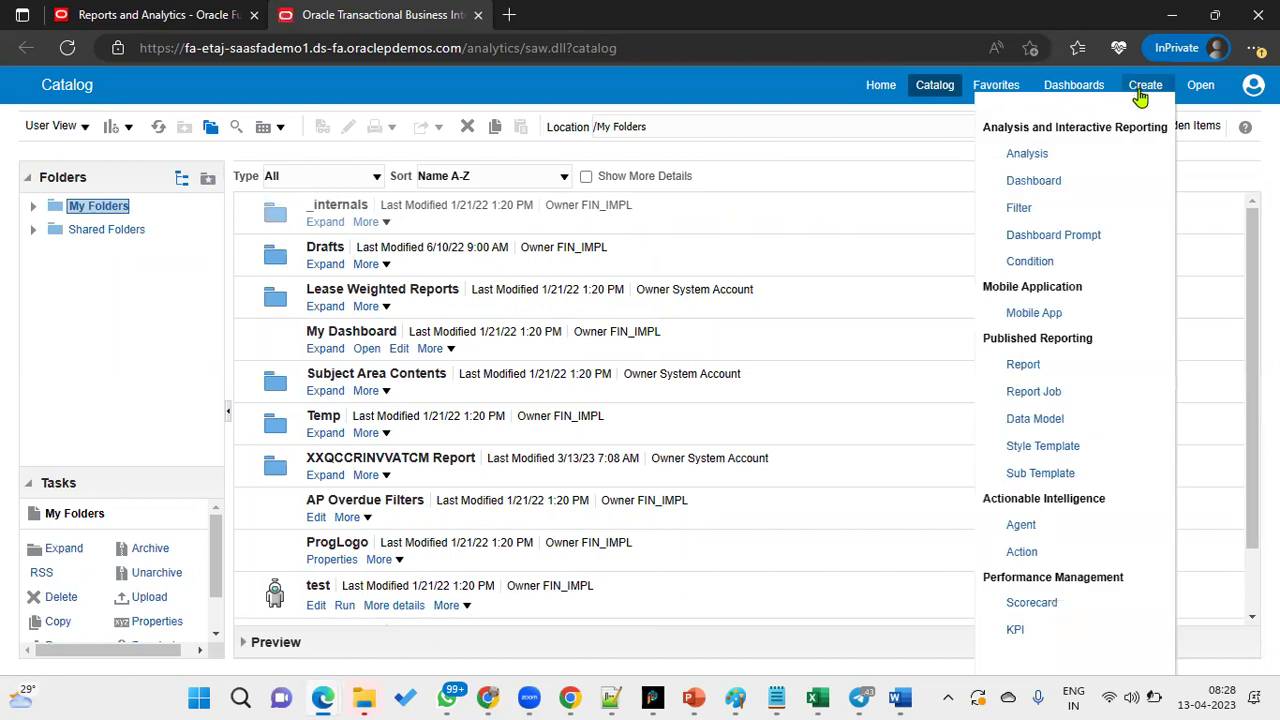
- Start a new data model with a SQL Query data set RTL_BI_REPORT on ApplicationDB_FSCM
left_click(1036, 428)
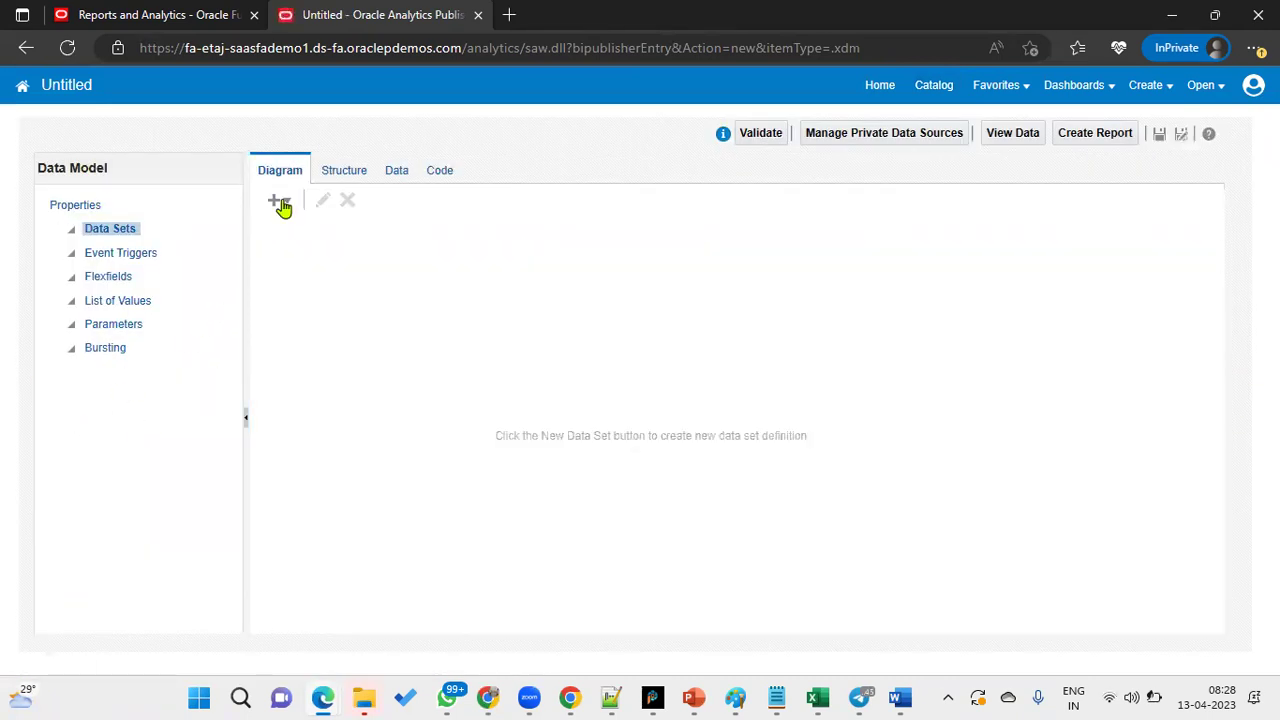
left_click(281, 205)
left_click(290, 220)
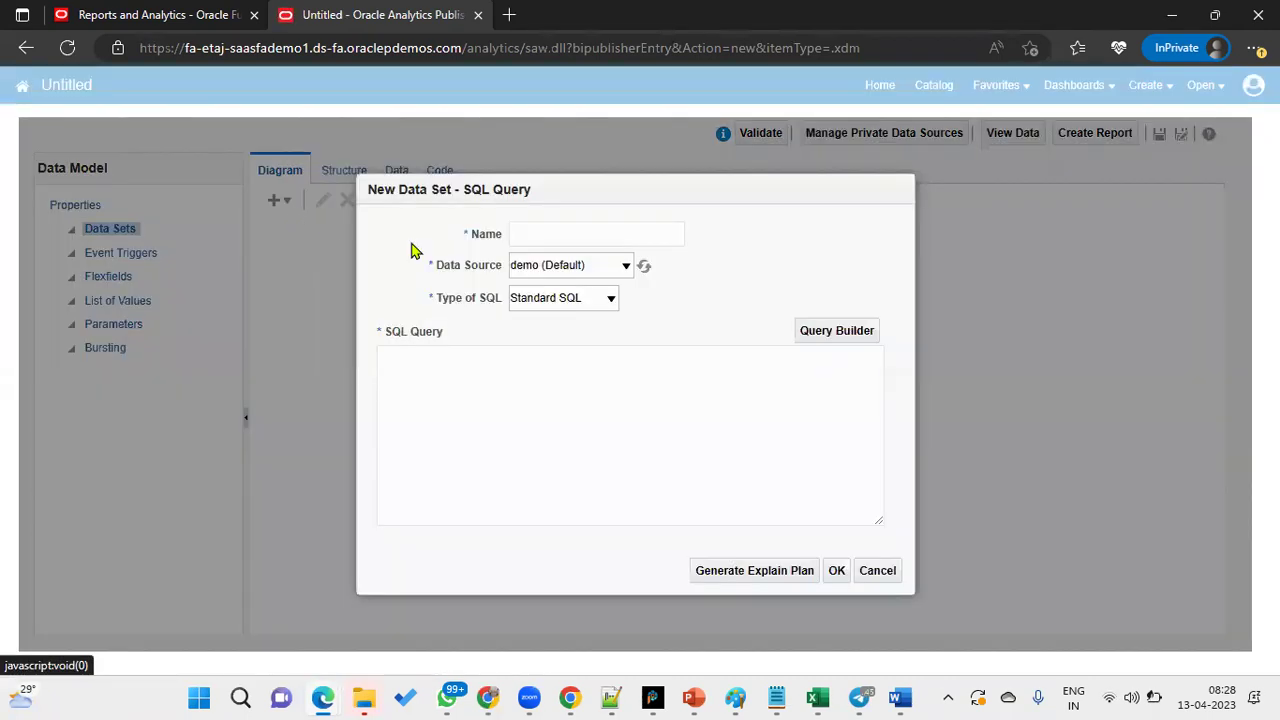
left_click(525, 232)
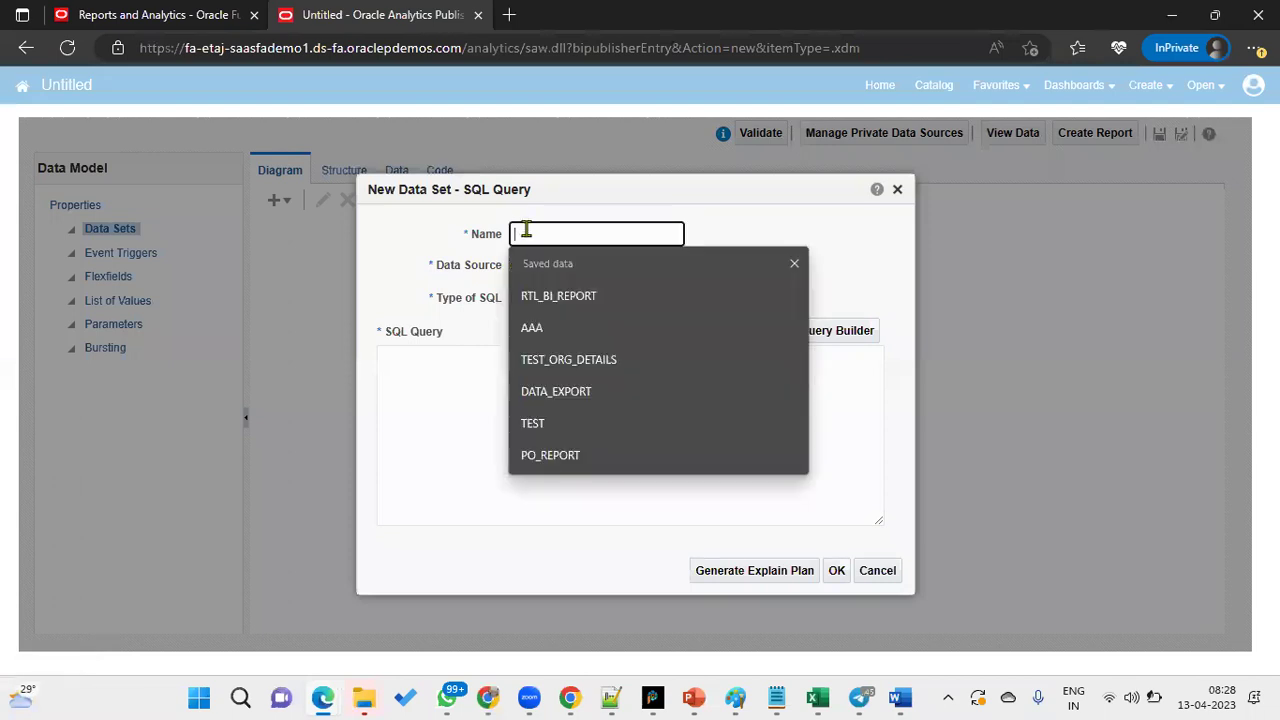
left_click(586, 294)
left_click(573, 268)
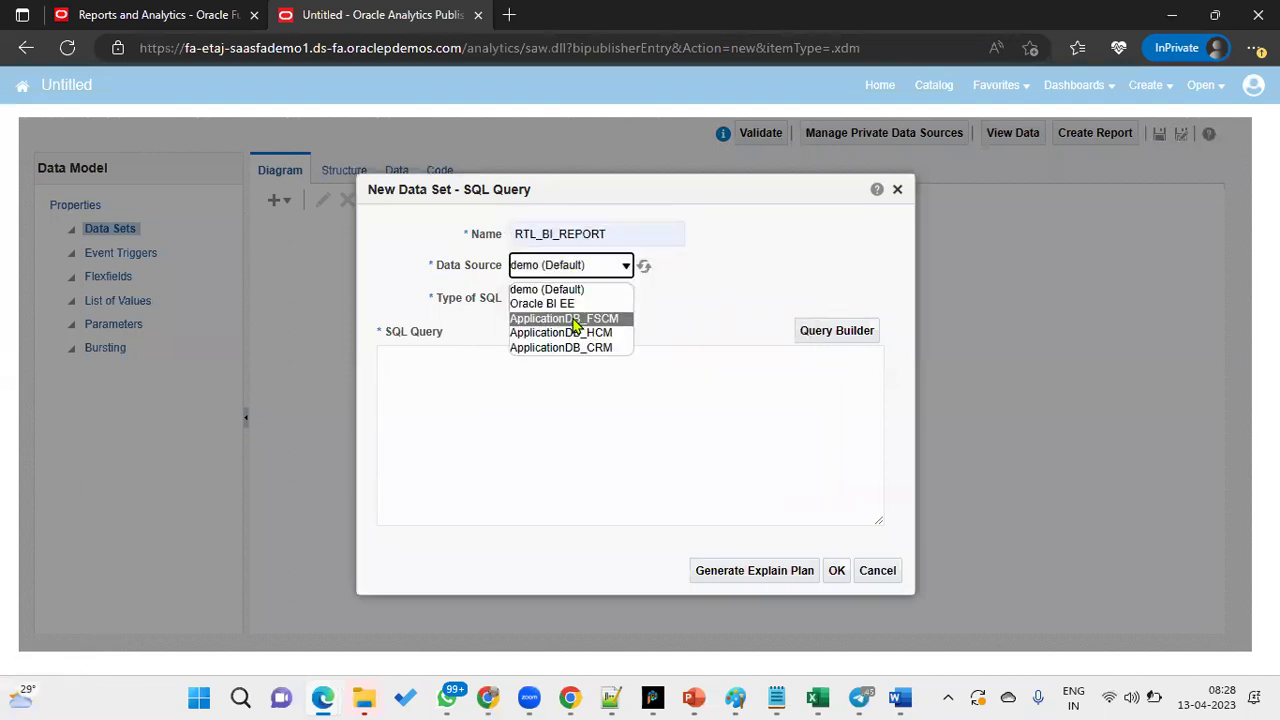
left_click(574, 320)
- Enter the query SELECT * FROM AP_INVOICES_ALL ORDER BY CREATION_DATE DESC and confirm
left_click(566, 377)
type("SELECT * FROM AP_INVOICES_ALL ")
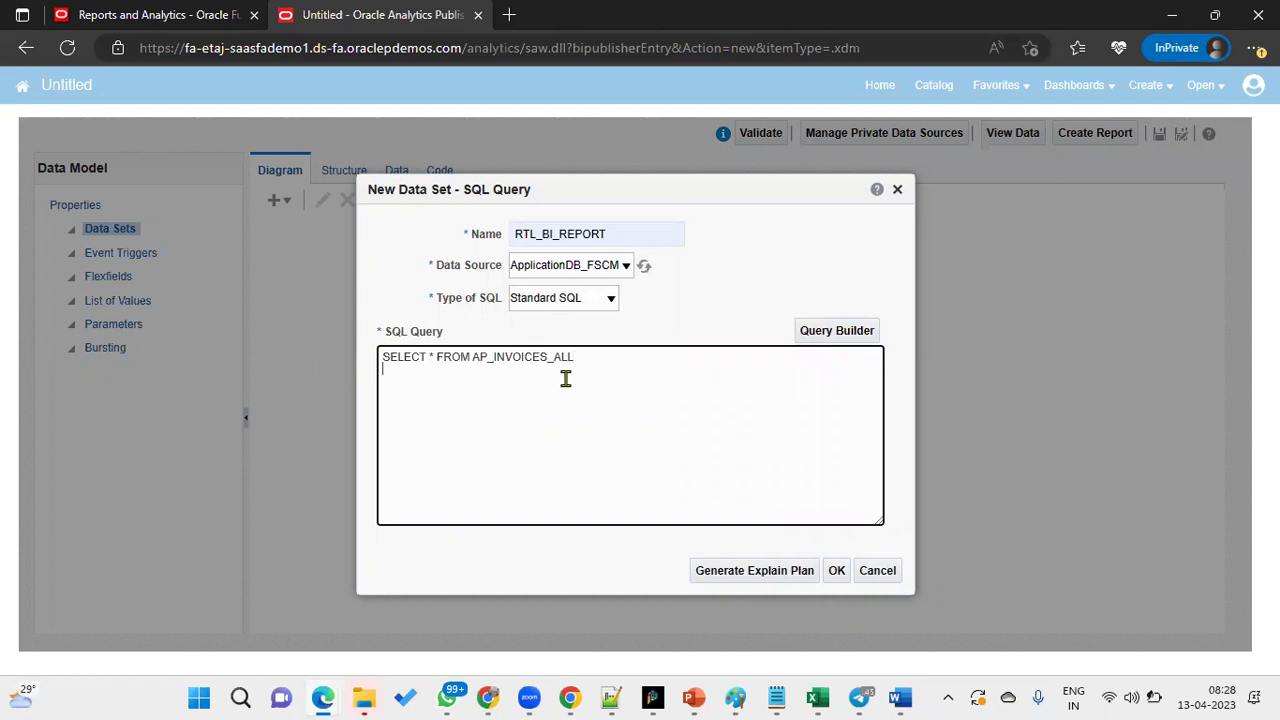
type("ORDER BY CREATION_DATE DES")
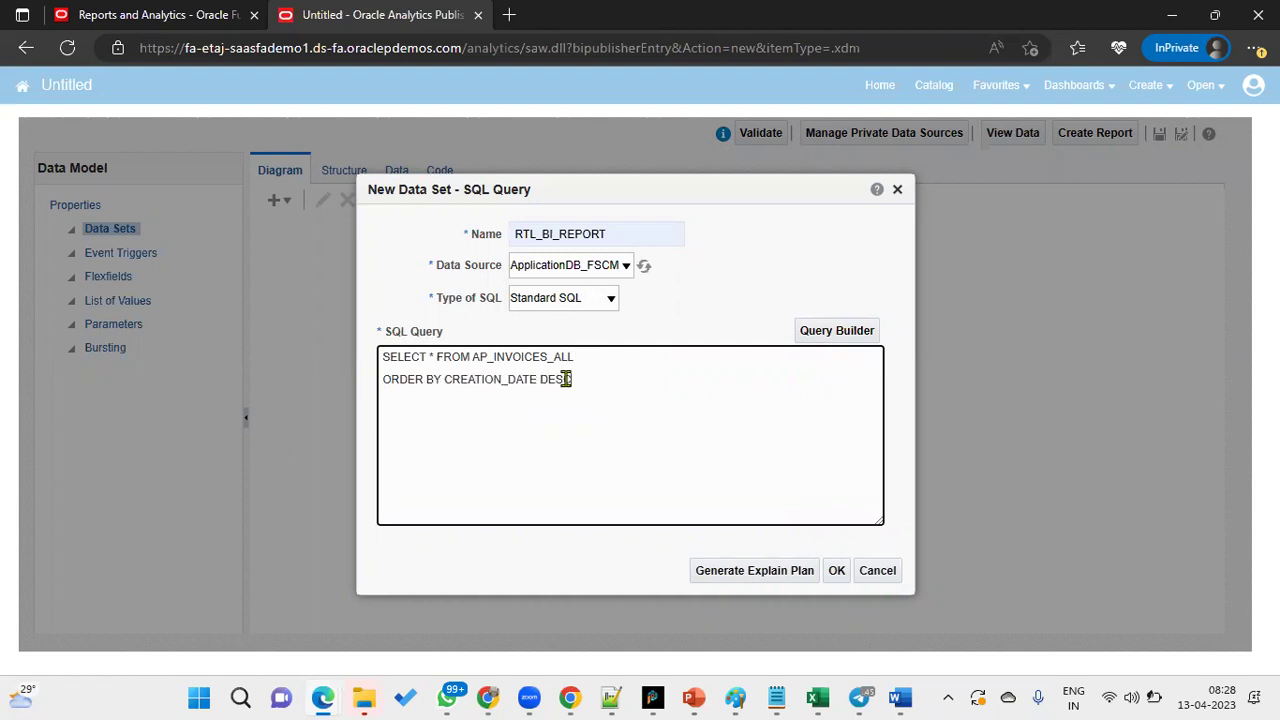
type("C")
left_click(834, 569)
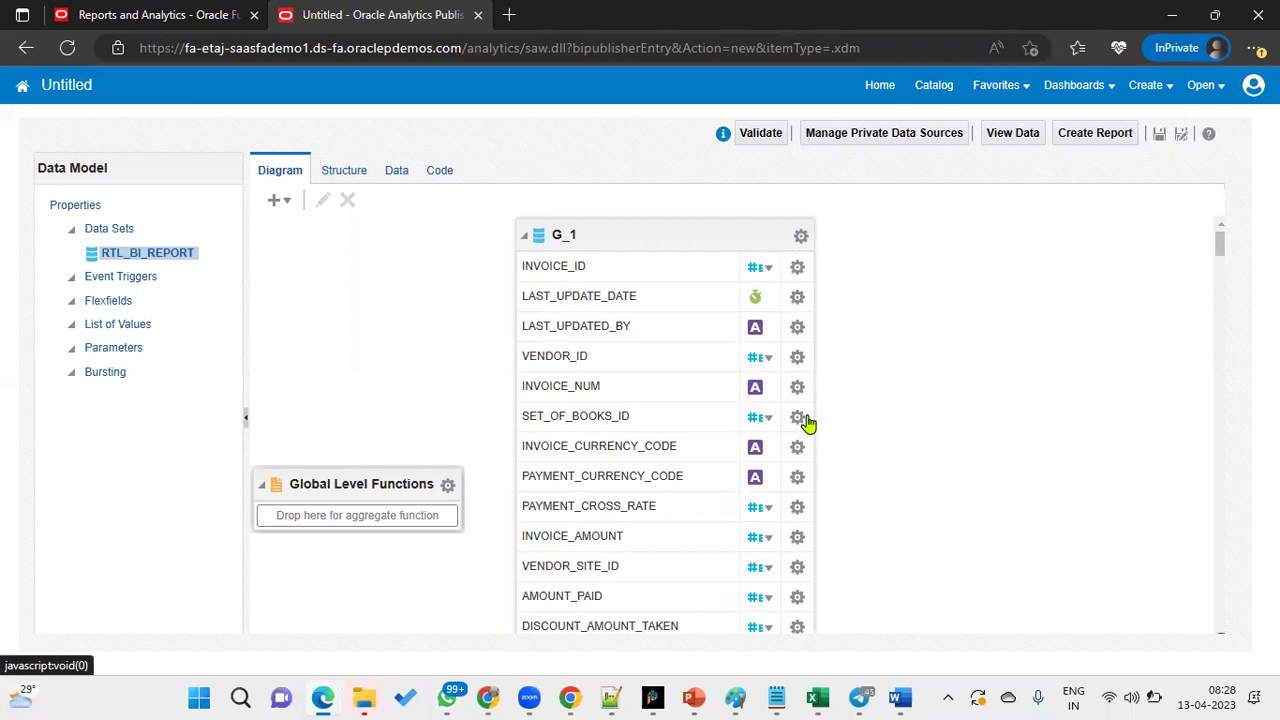
- Preview sample rows, confirm invoice W1 shows CANCELLED, and copy the APPROVAL_STATUS field name
left_click(403, 178)
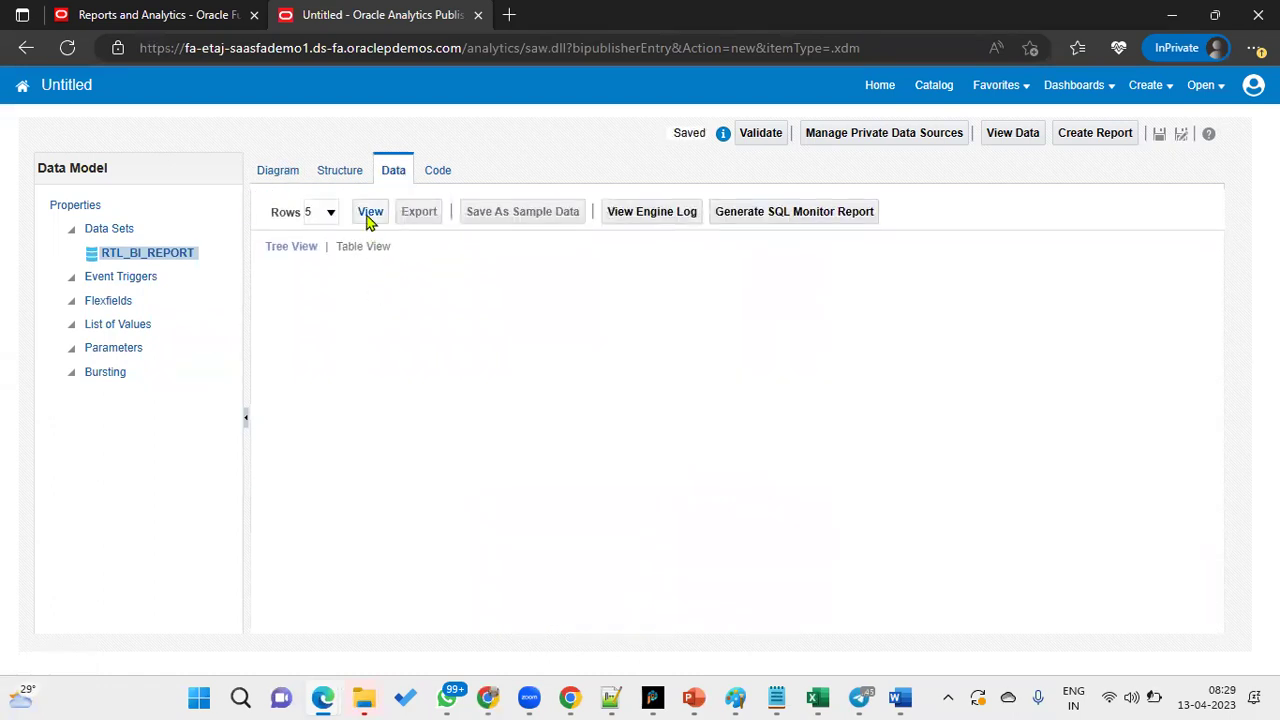
left_click(370, 214)
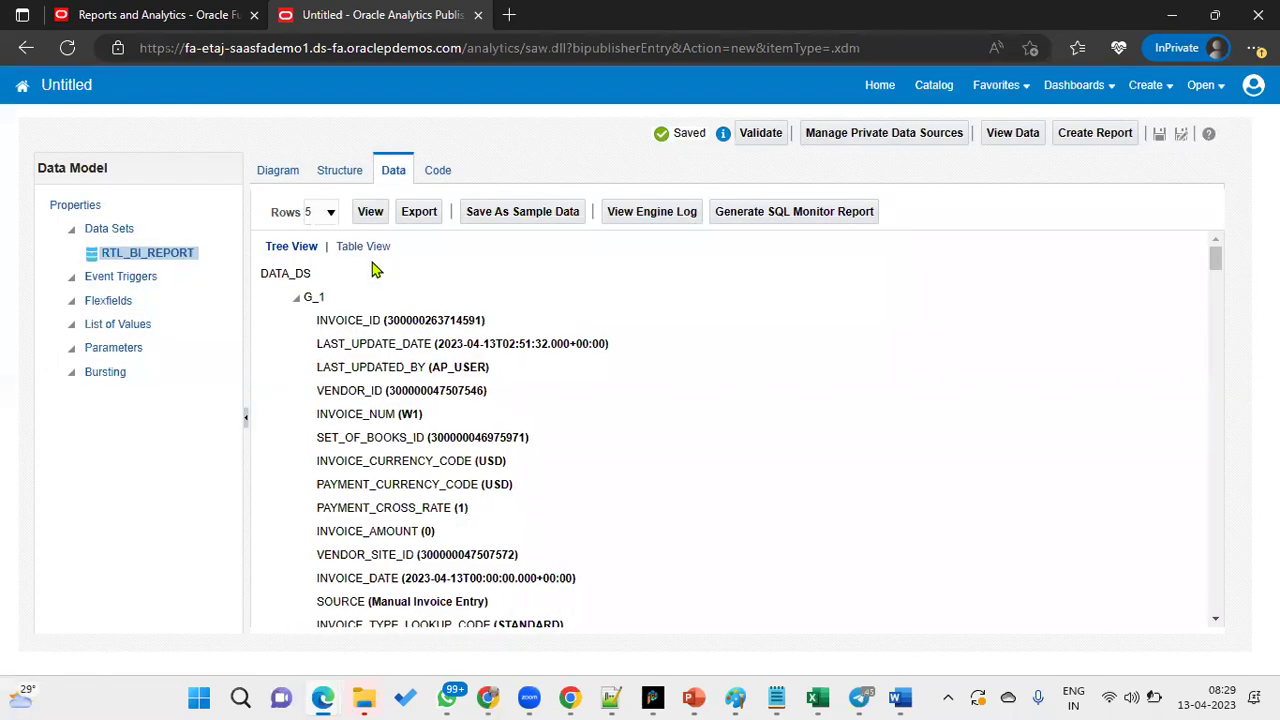
scroll(455, 482, "down", 2)
scroll(459, 484, "down", 1)
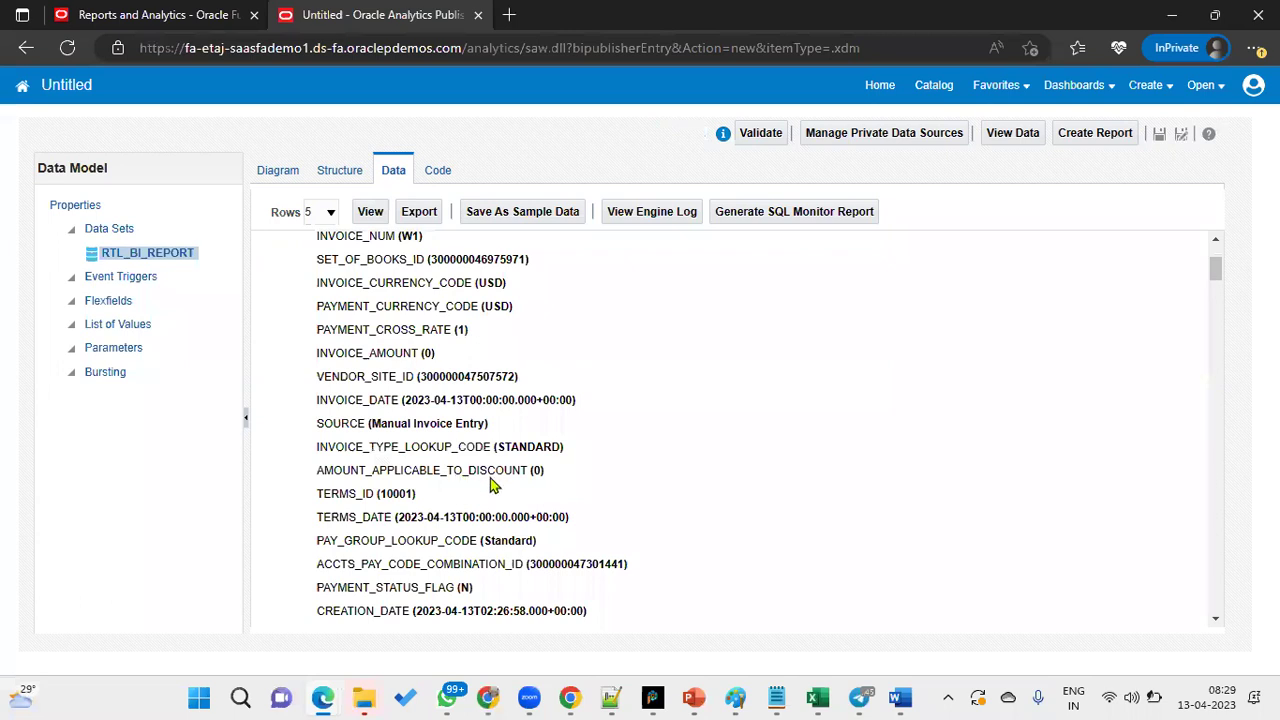
scroll(541, 510, "down", 2)
scroll(523, 540, "down", 1)
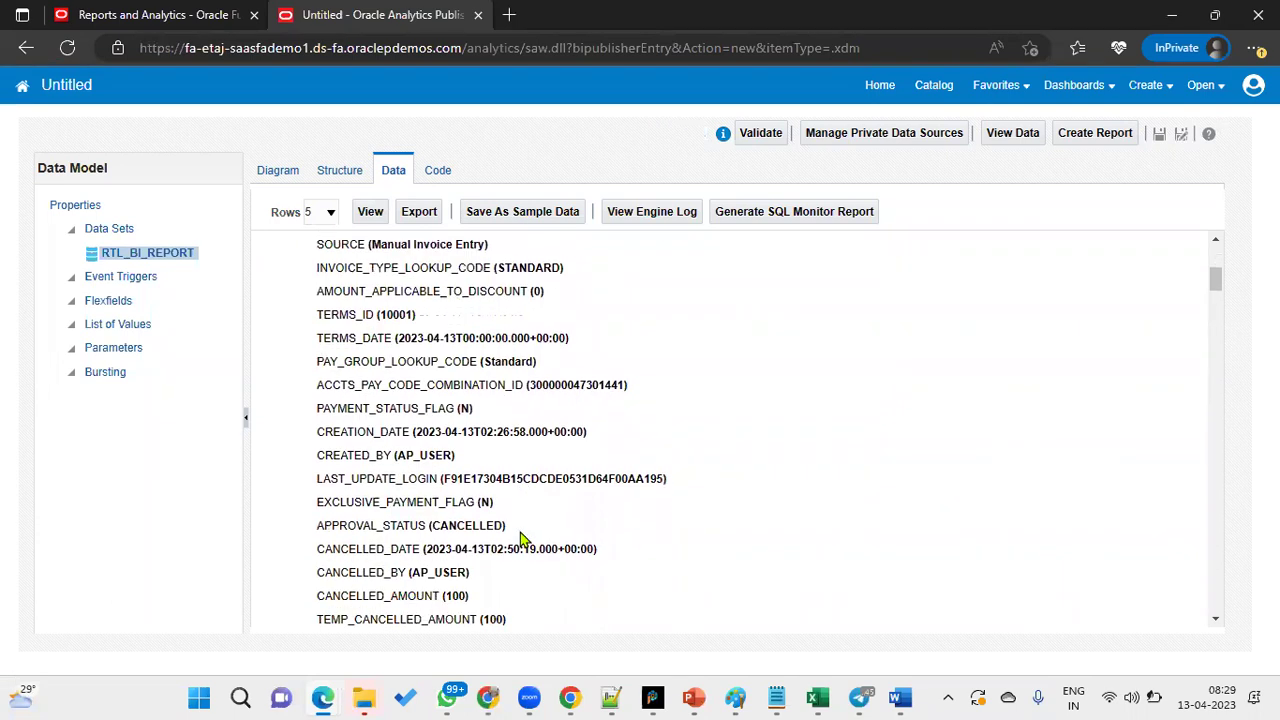
double_click(470, 528)
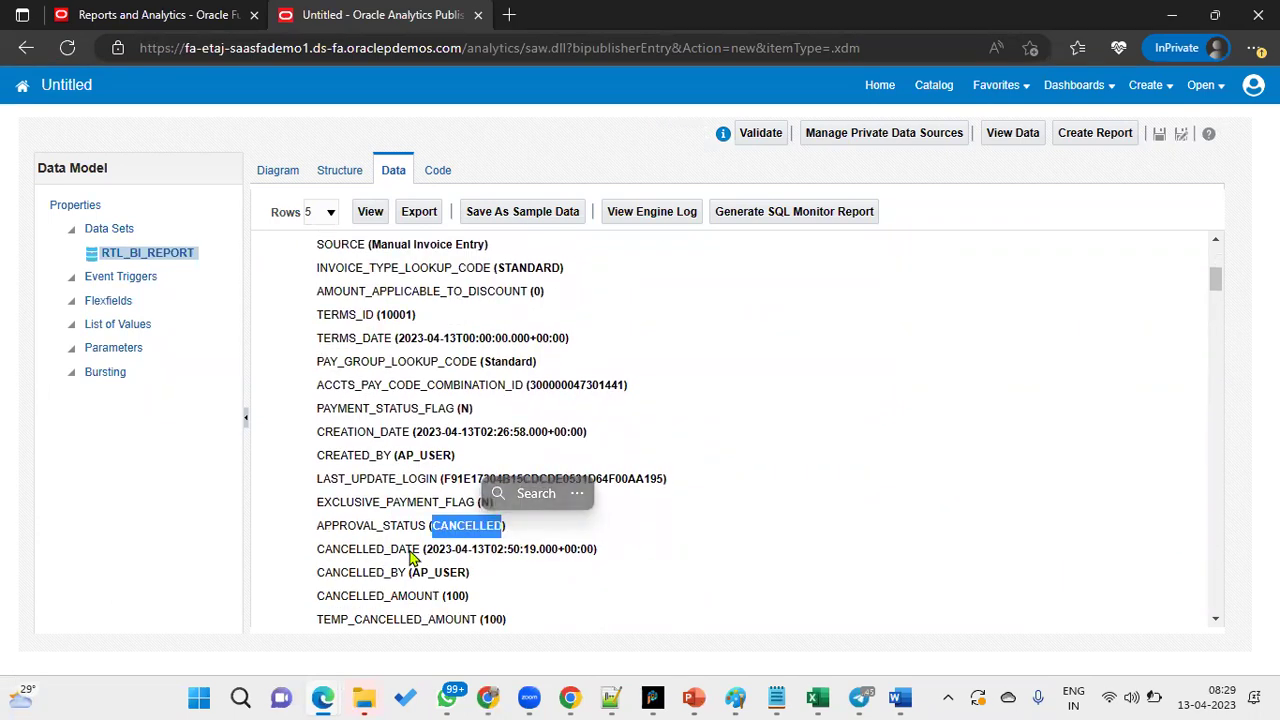
left_click_drag(318, 527, 424, 535)
key("ctrl+c")
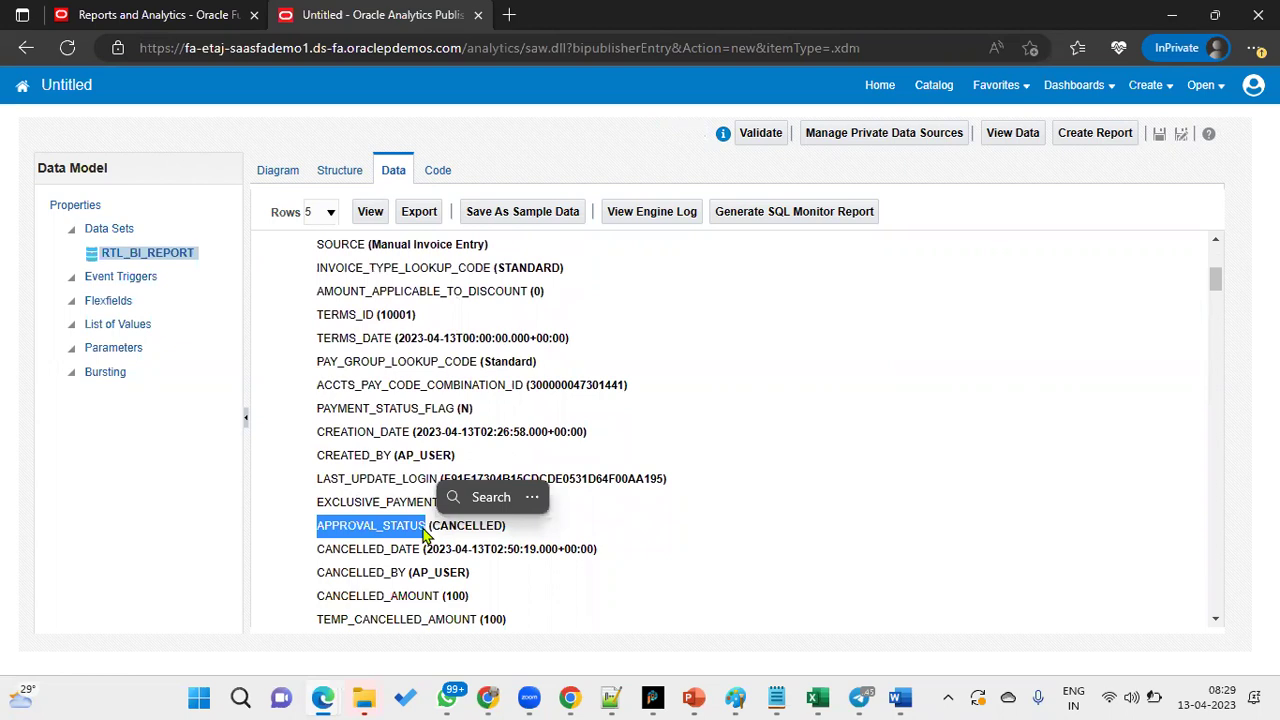
- Edit the G_1 data set's SQL, replacing SELECT * with SELECT COUNT(*)
left_click(284, 183)
left_click(801, 236)
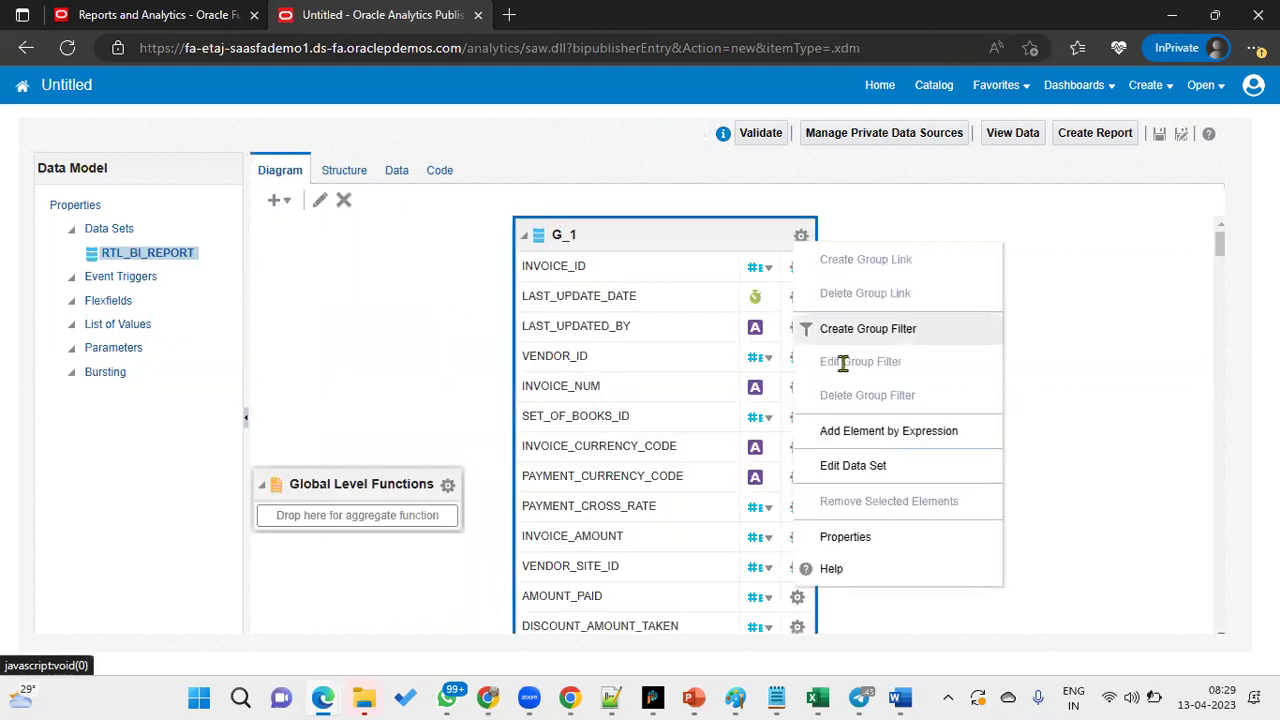
left_click(850, 465)
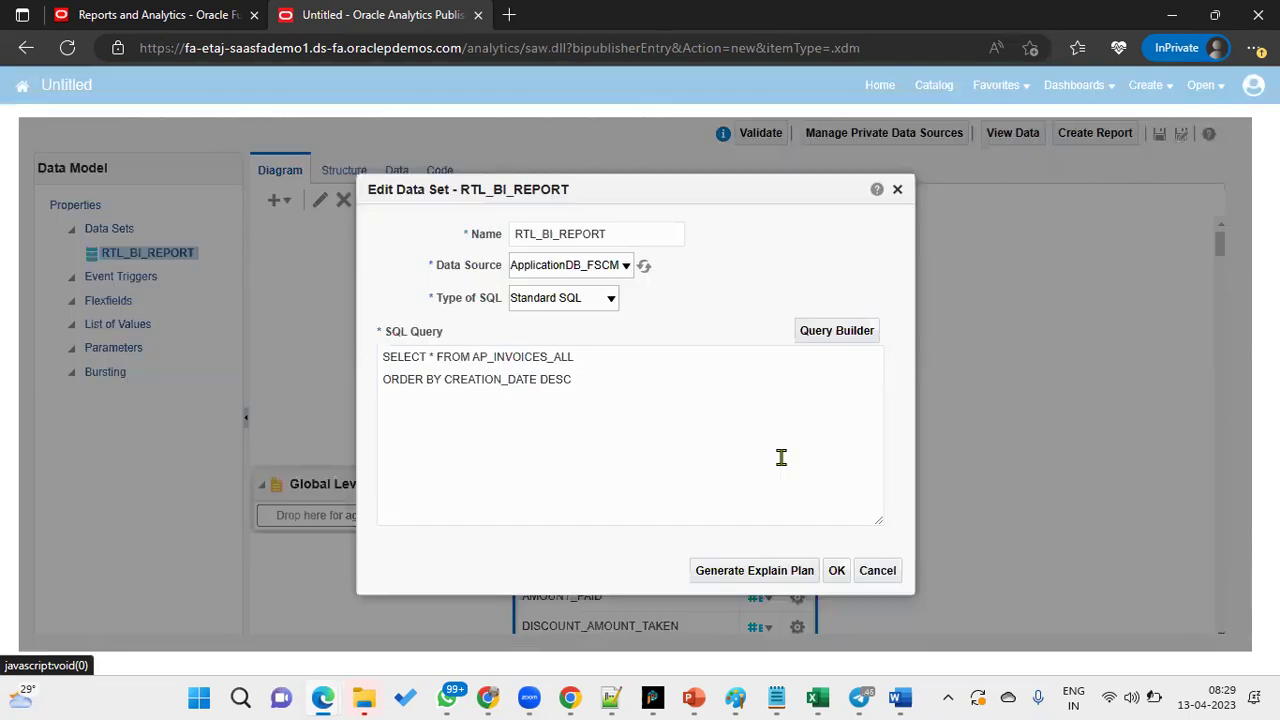
left_click(441, 356)
key("BackSpace")
key("BackSpace")
type("COUNT(")
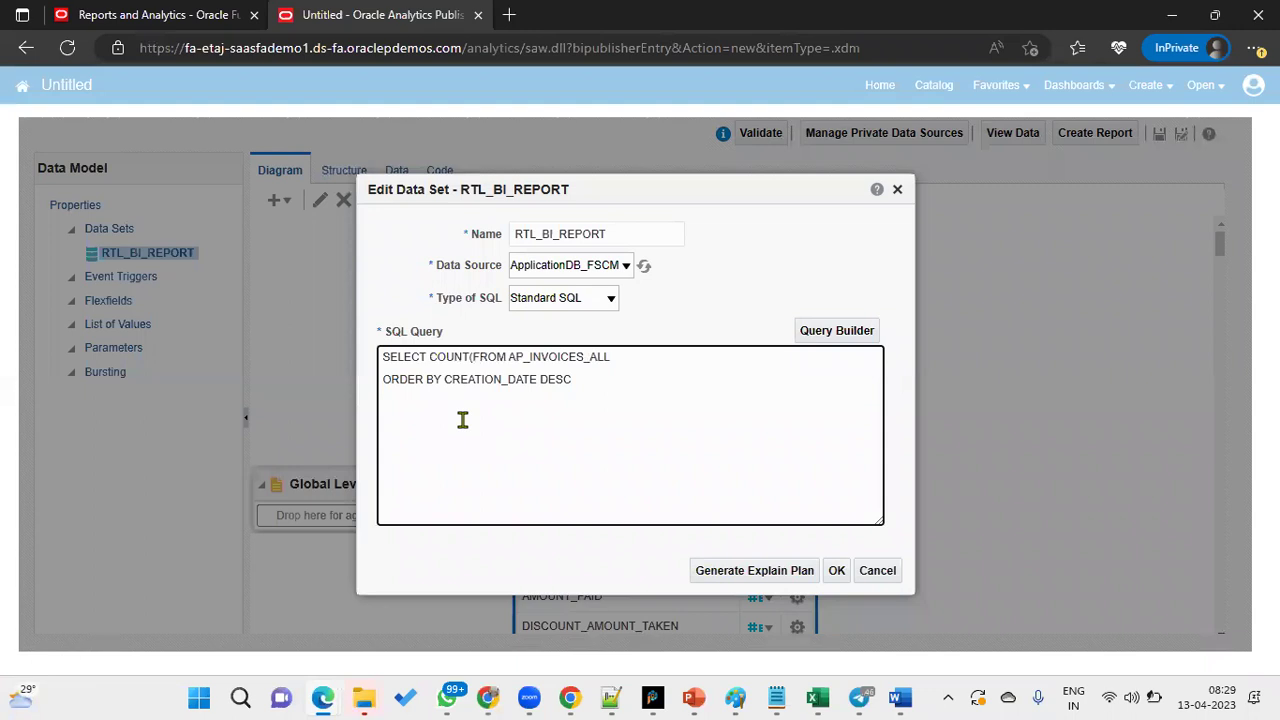
type("*)")
key("Return")
key("Return")
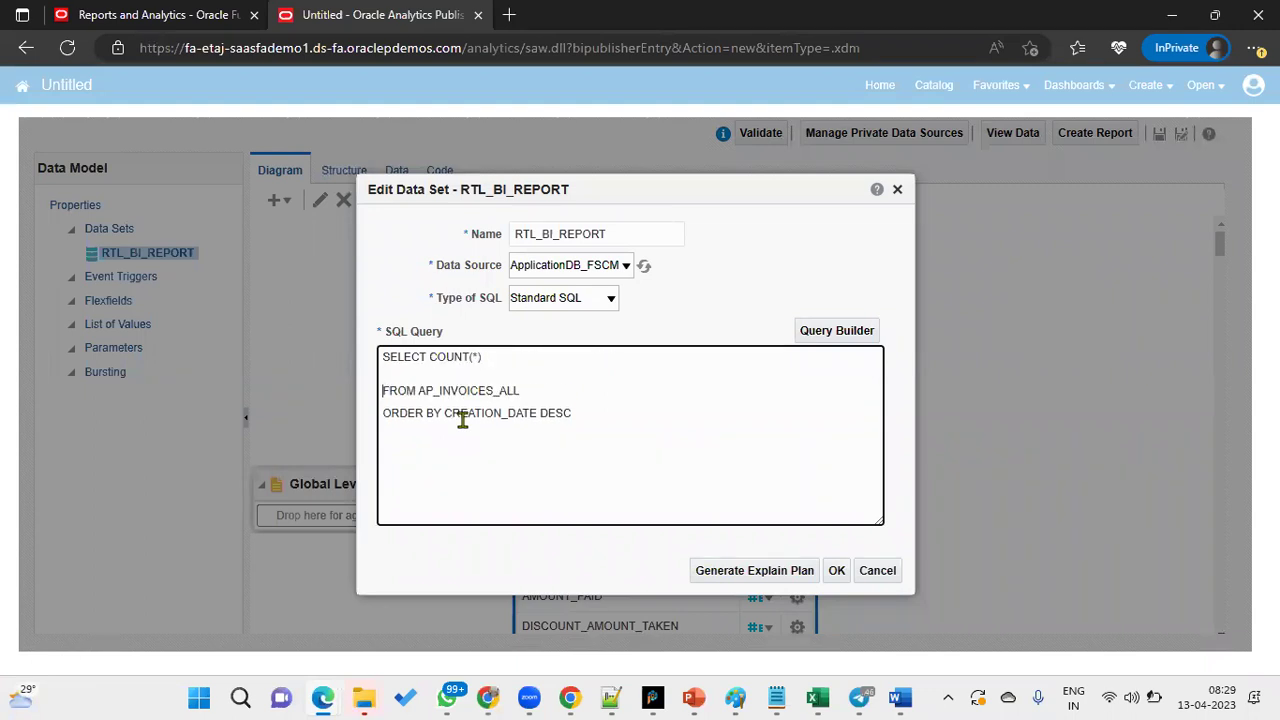
- Add WHERE APPROVAL_STATUS = 'CANCELLED' to the query and save it
left_click(584, 390)
key("Return")
type("WHERE")
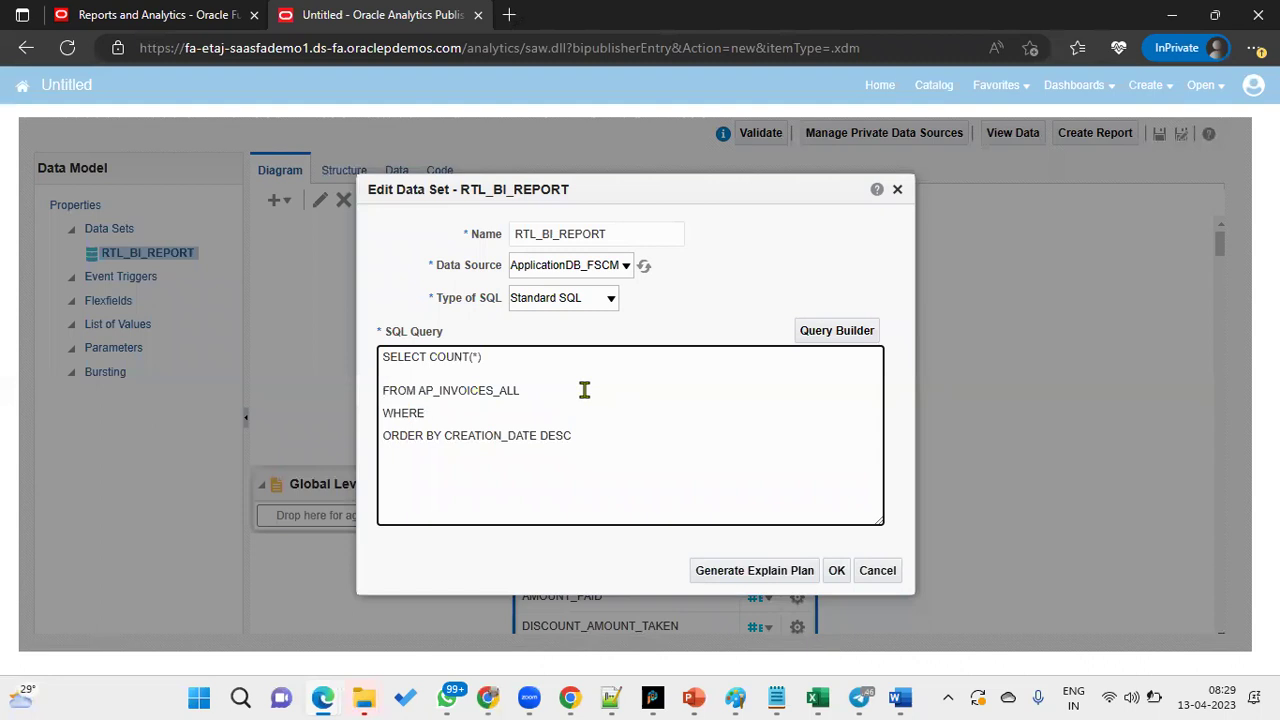
key("ctrl+v")
type("= 'CAN")
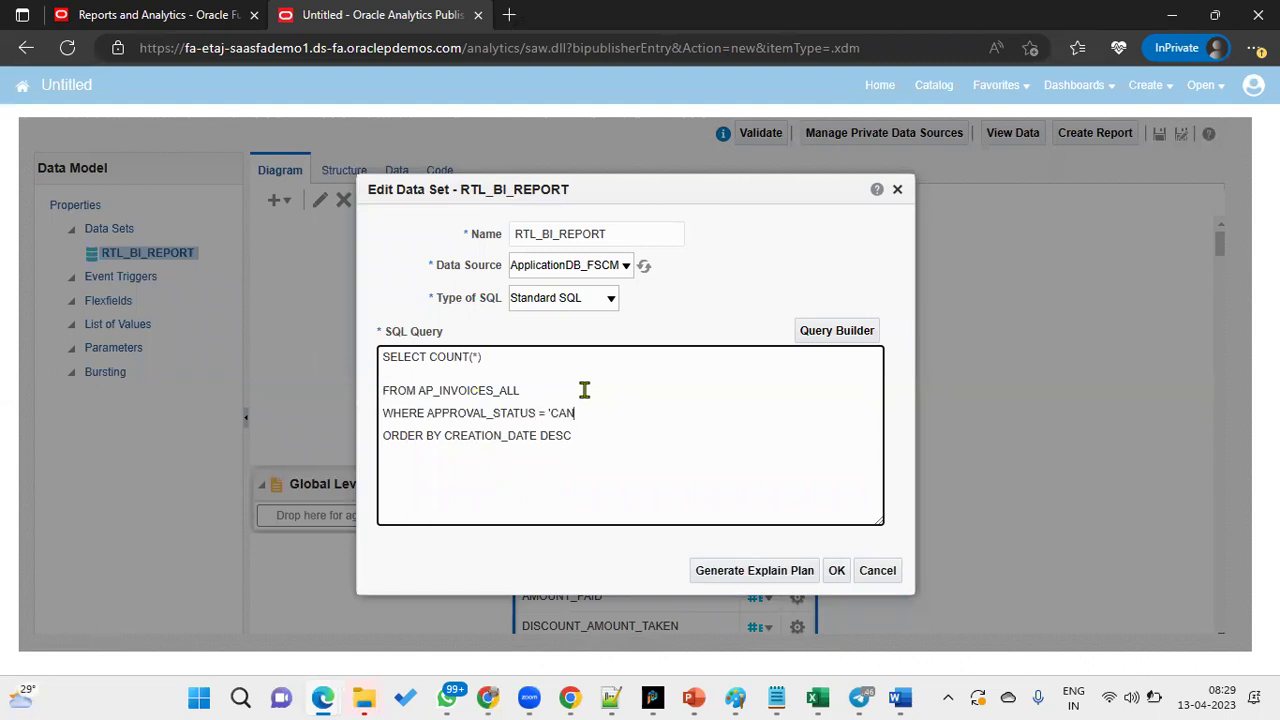
type("CELLED")
left_click(836, 570)
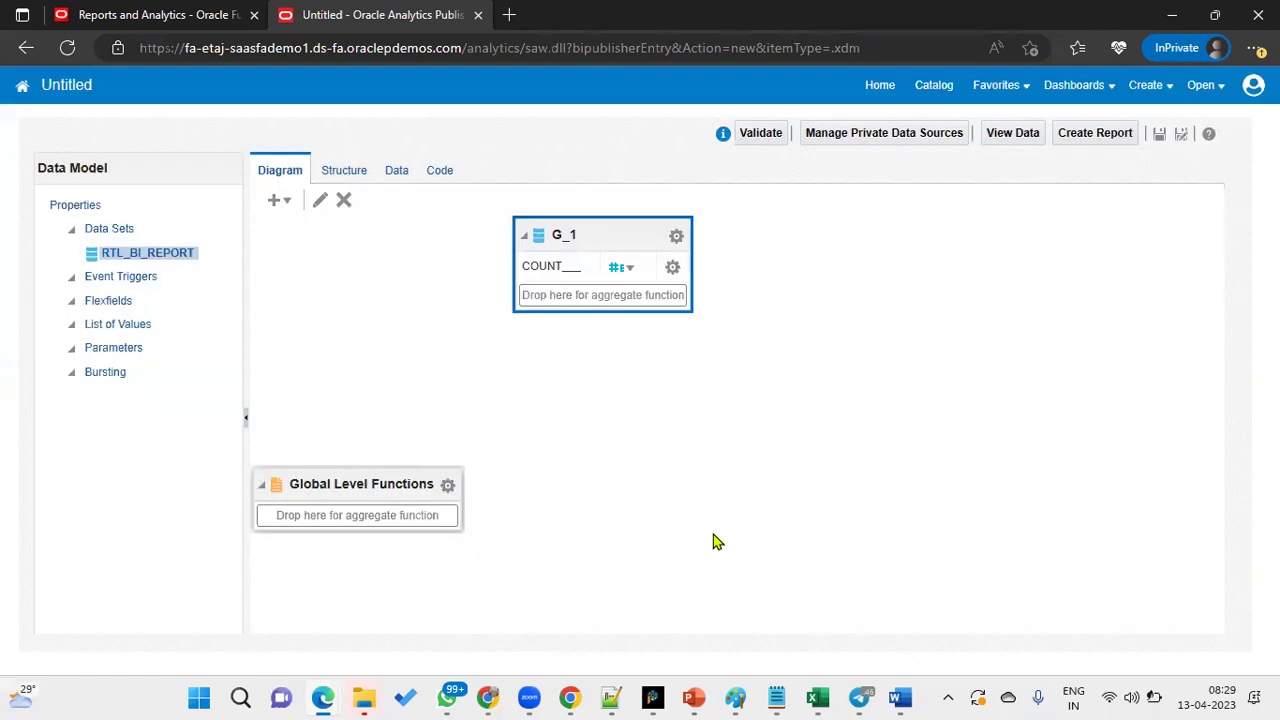
- Run the count query, confirm COUNT_ shows 556 in Table View, and return to the diagram
left_click(406, 176)
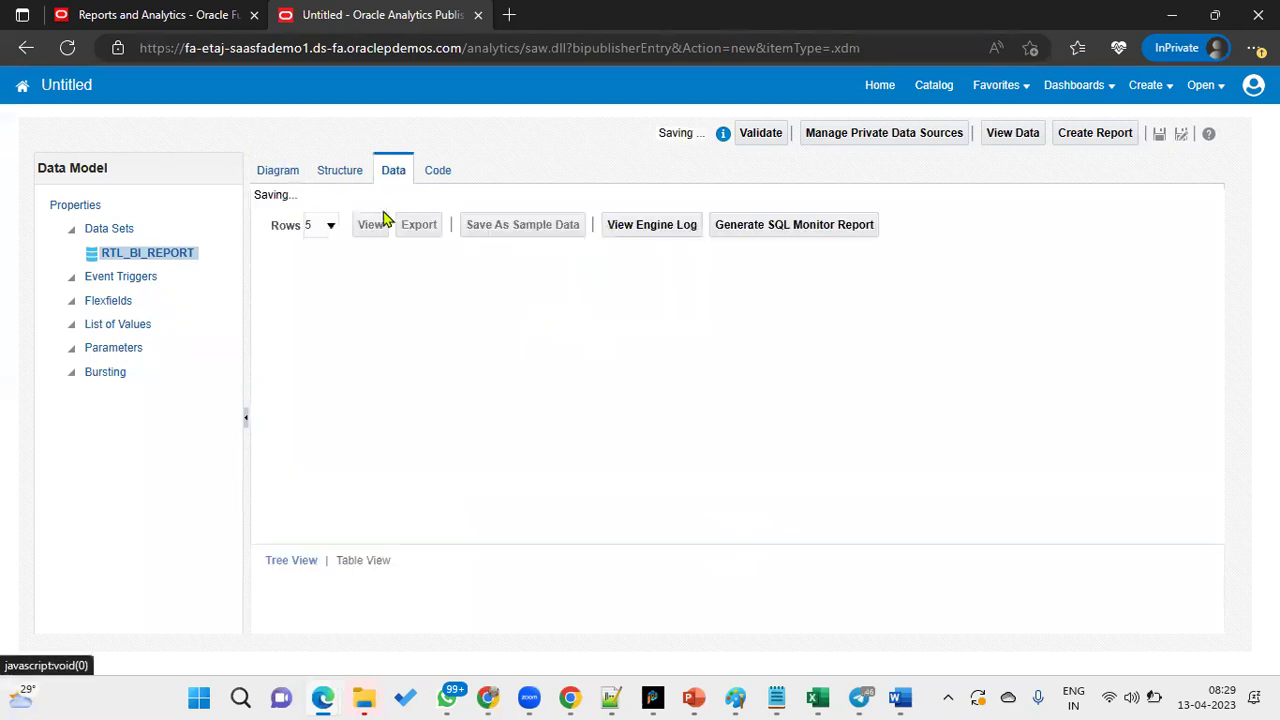
left_click(371, 216)
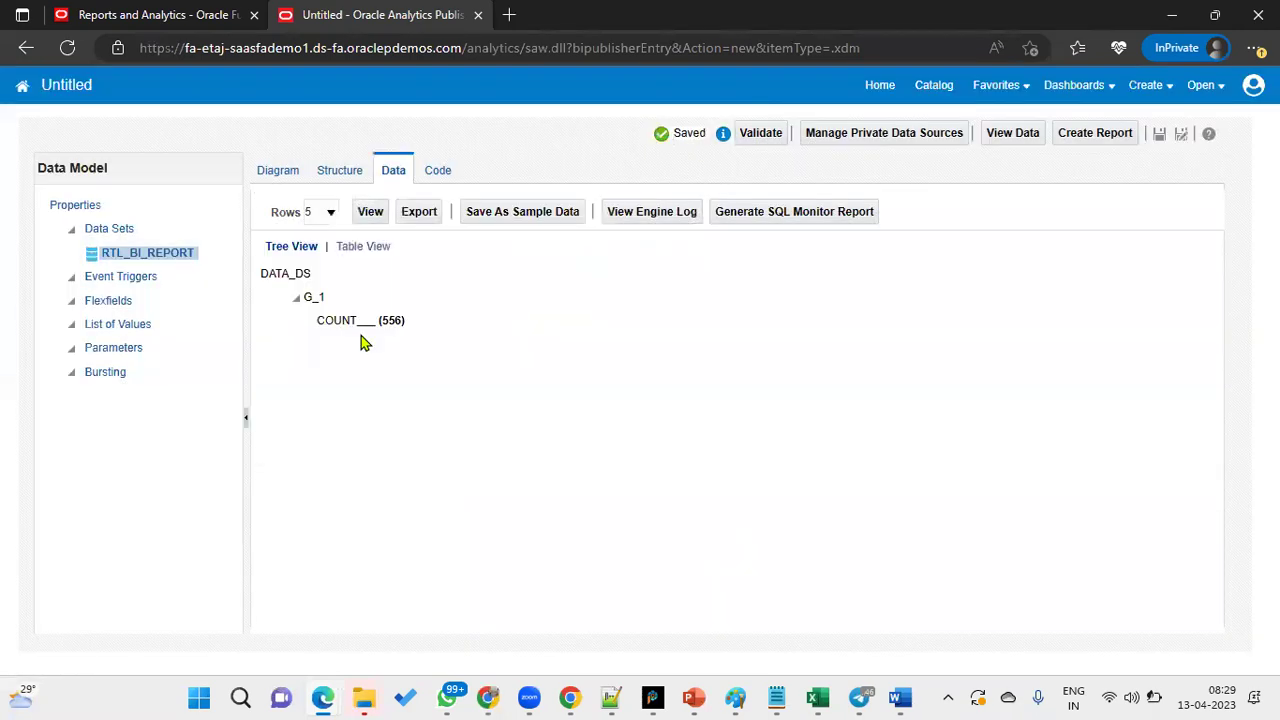
left_click_drag(380, 321, 401, 324)
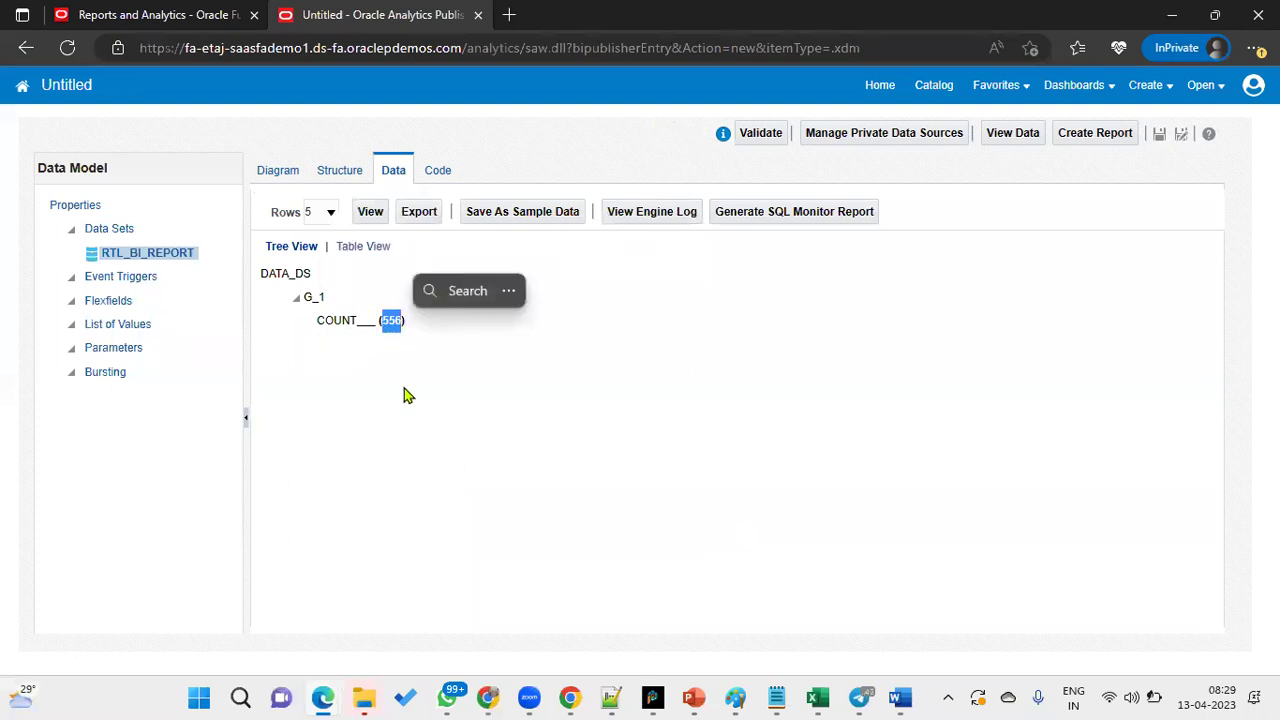
left_click(364, 247)
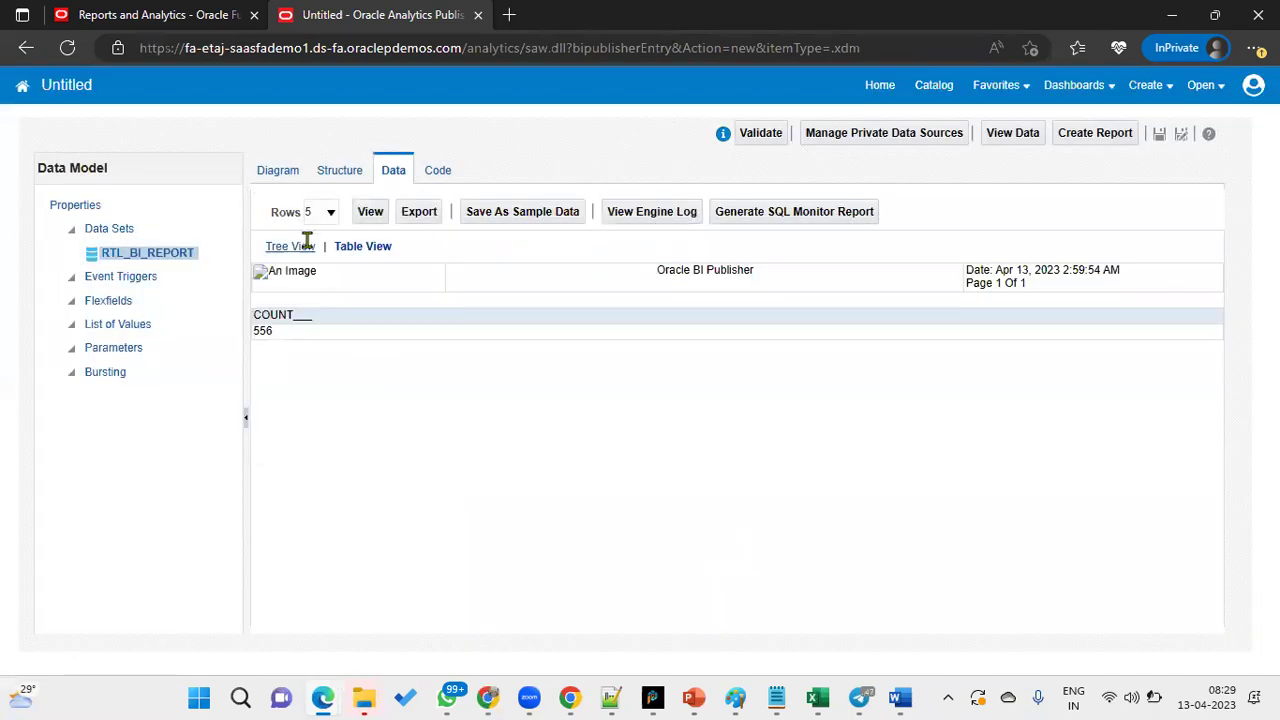
left_click(287, 178)
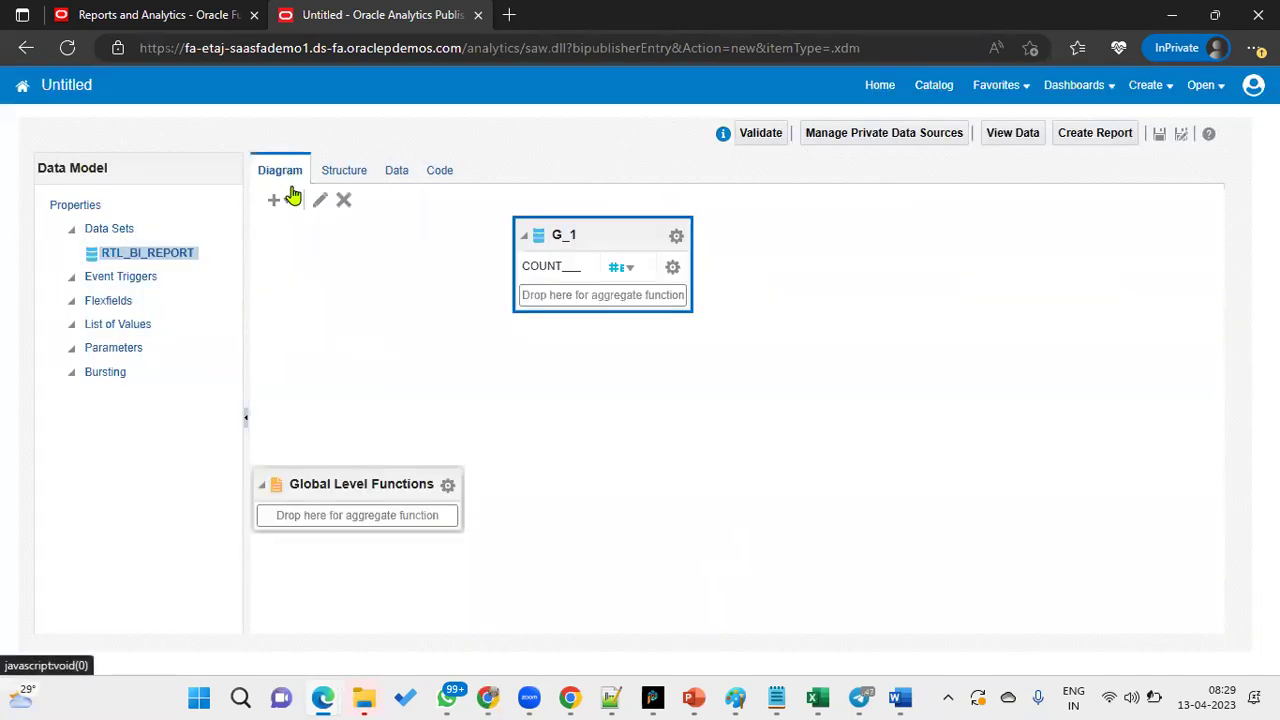
- Reopen the G_1 data set's SQL to review the CANCELLED count statement
left_click(676, 237)
left_click(729, 465)
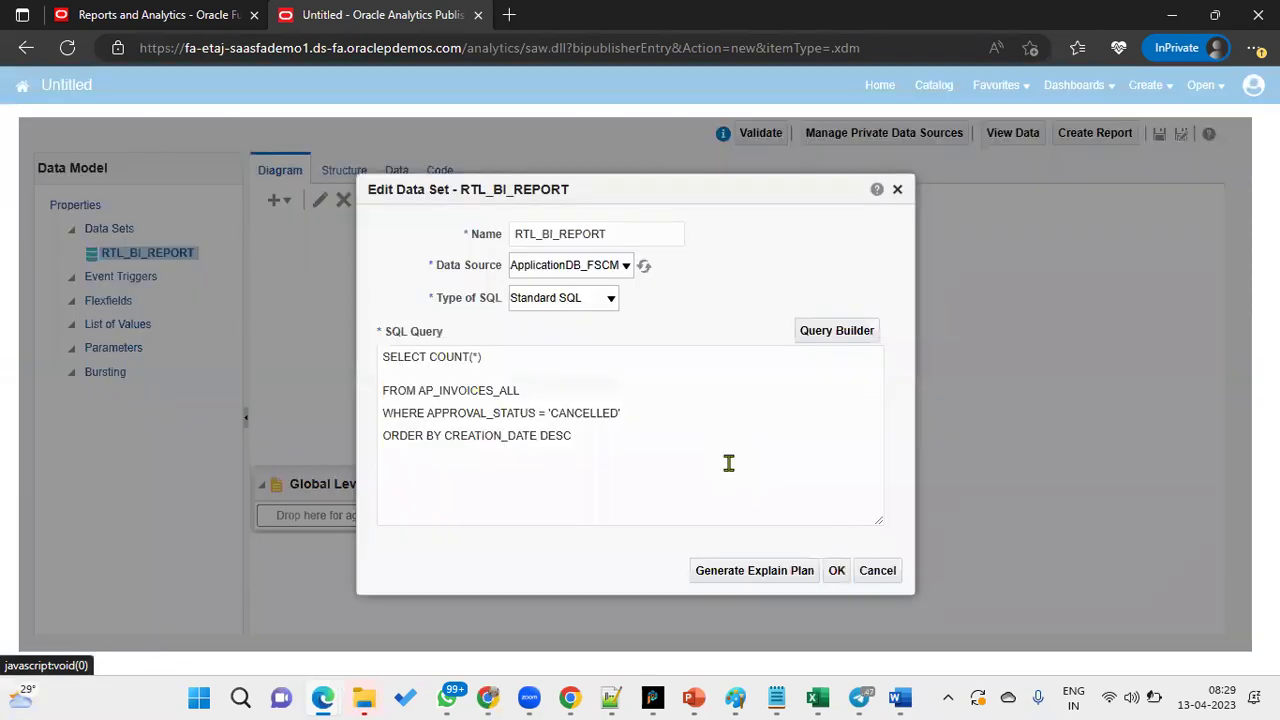